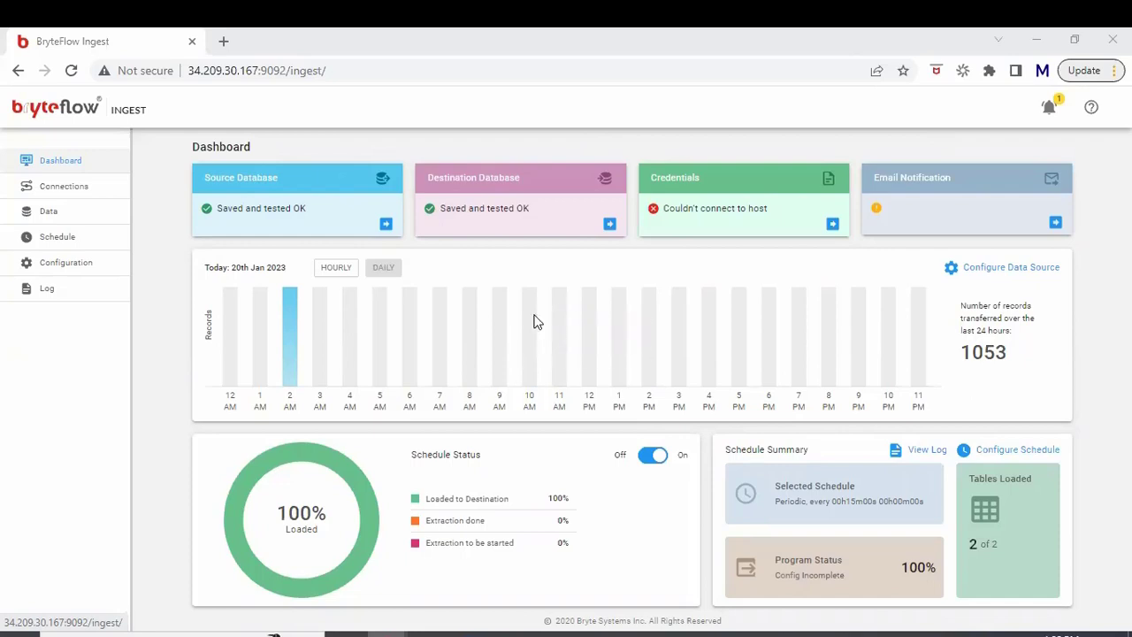
Step: Review the SAP CDS Views (Odata) source settings with client 100 and port 50000
mouse_move(535, 323)
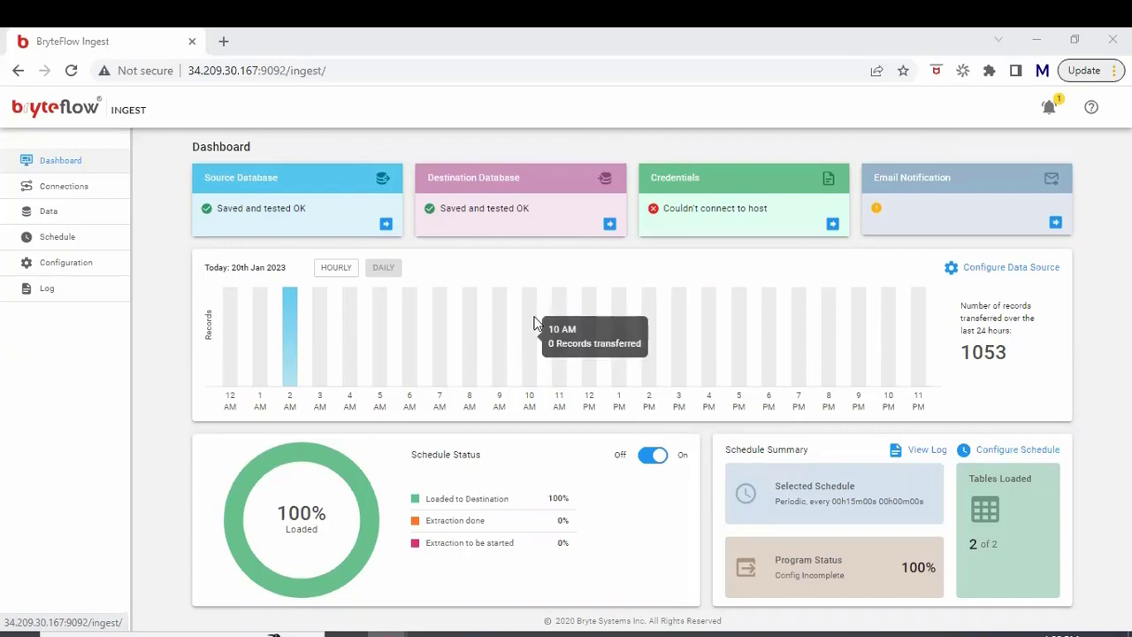
left_click(332, 228)
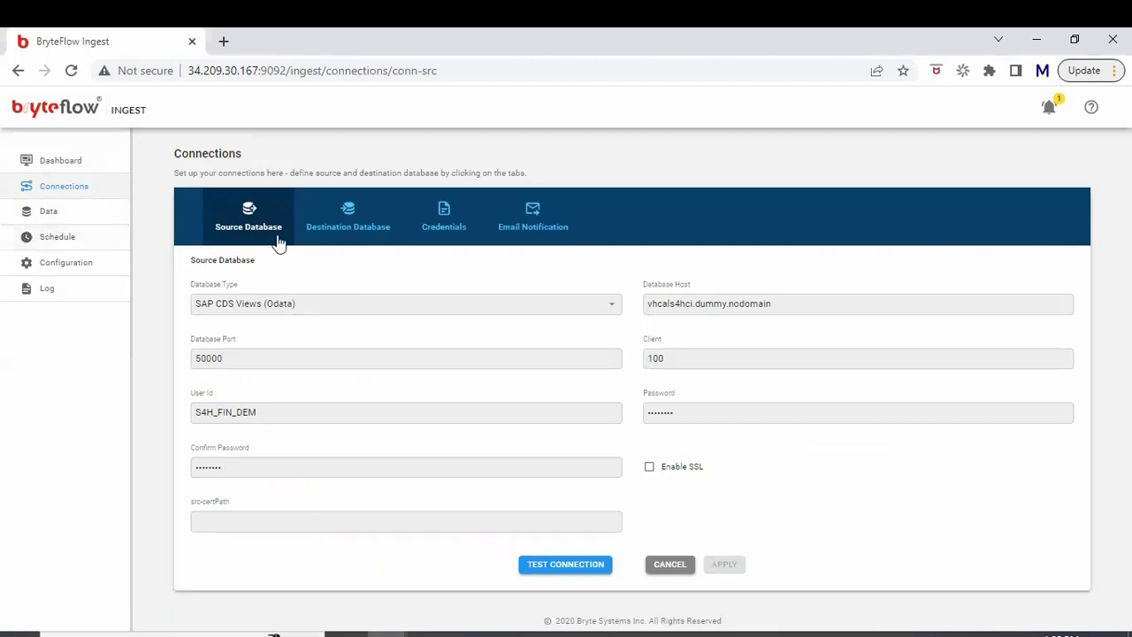
left_click(348, 303)
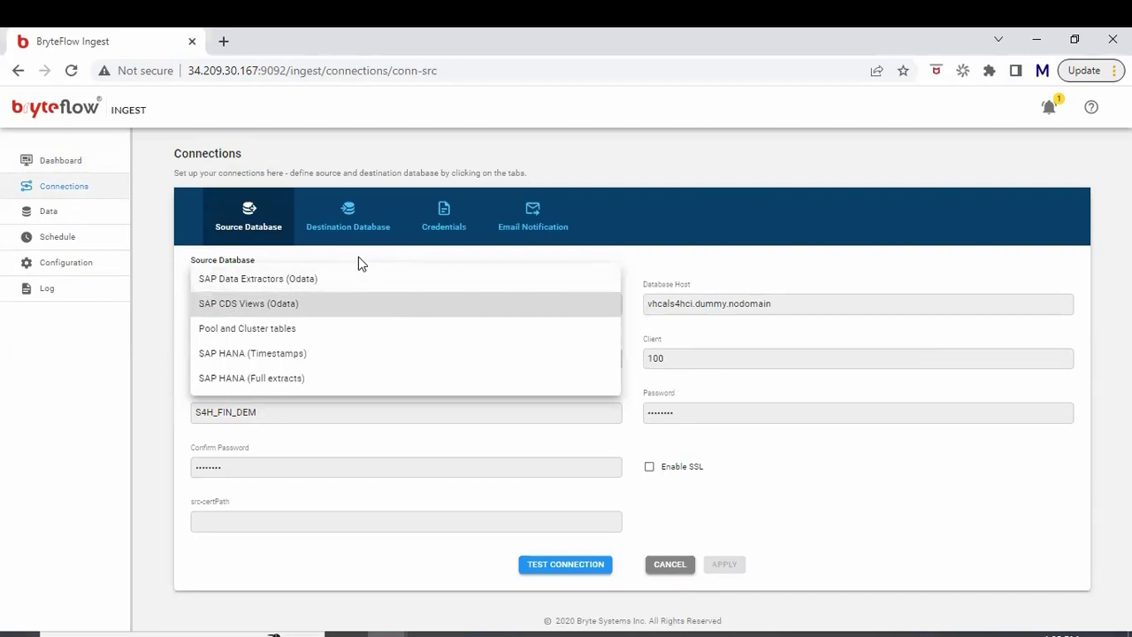
left_click(358, 260)
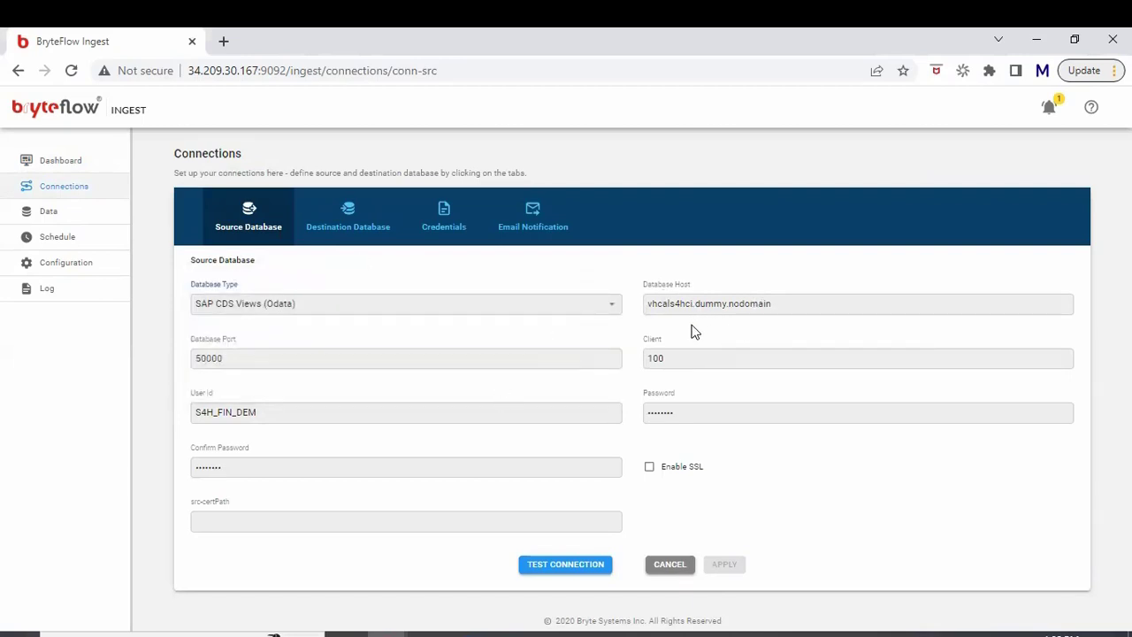
left_click(699, 366)
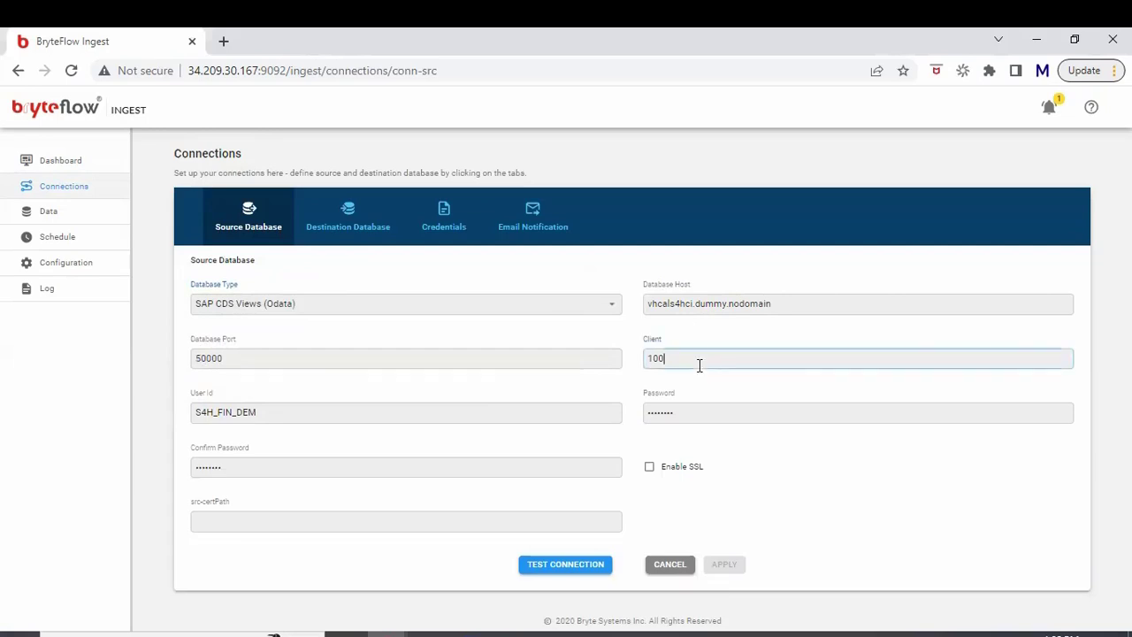
left_click(474, 367)
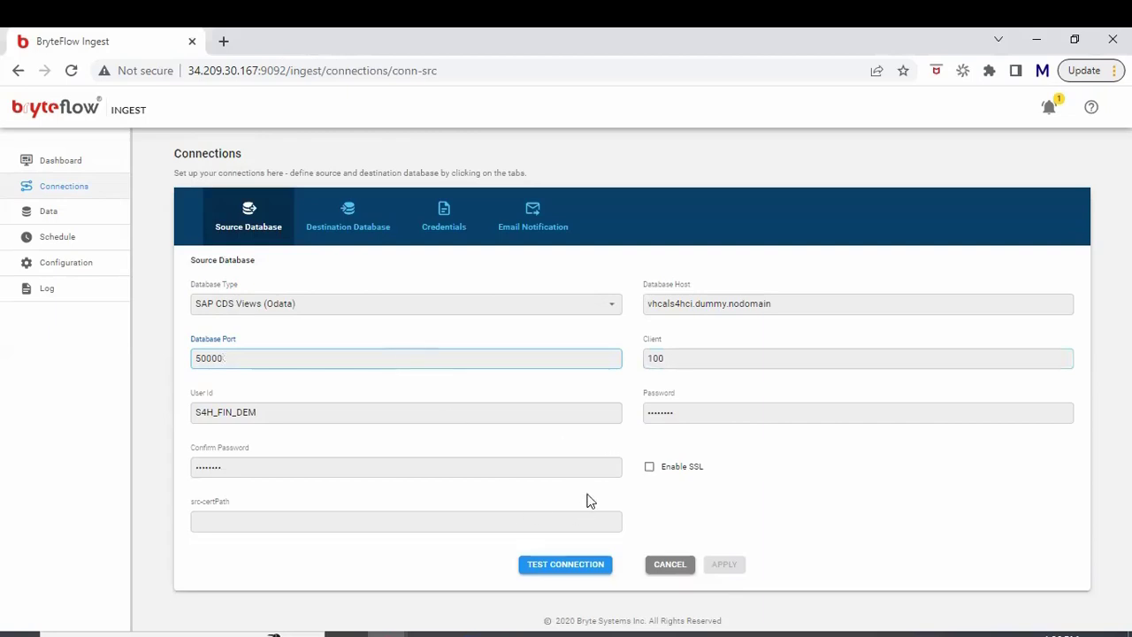
Step: Glance at the destination settings, then test the SAP source connection successfully
left_click(337, 239)
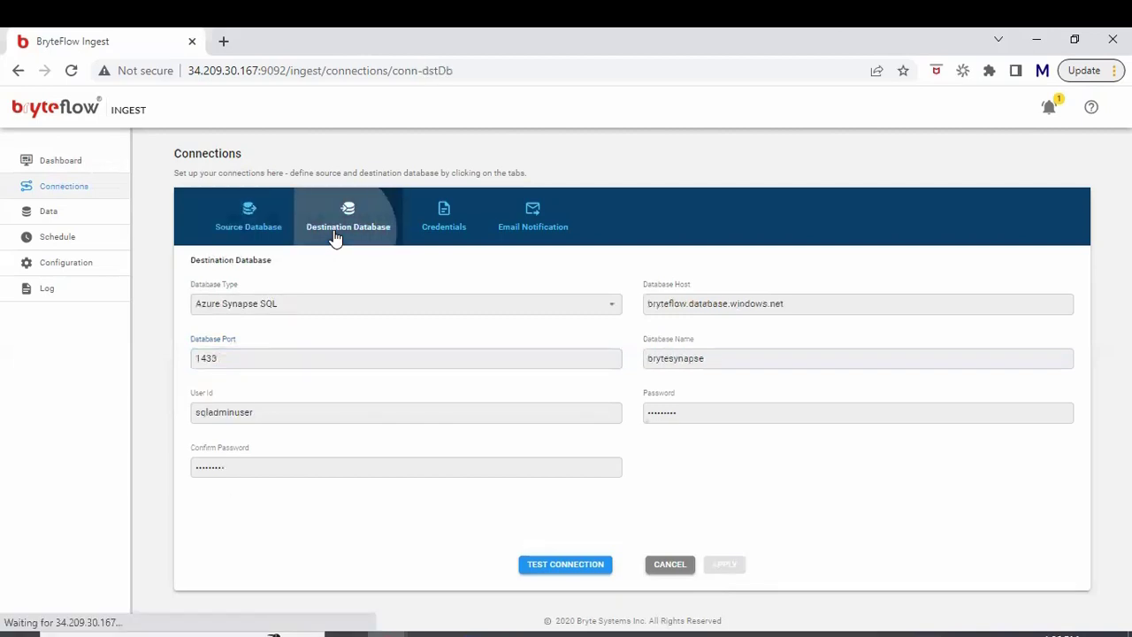
left_click(254, 236)
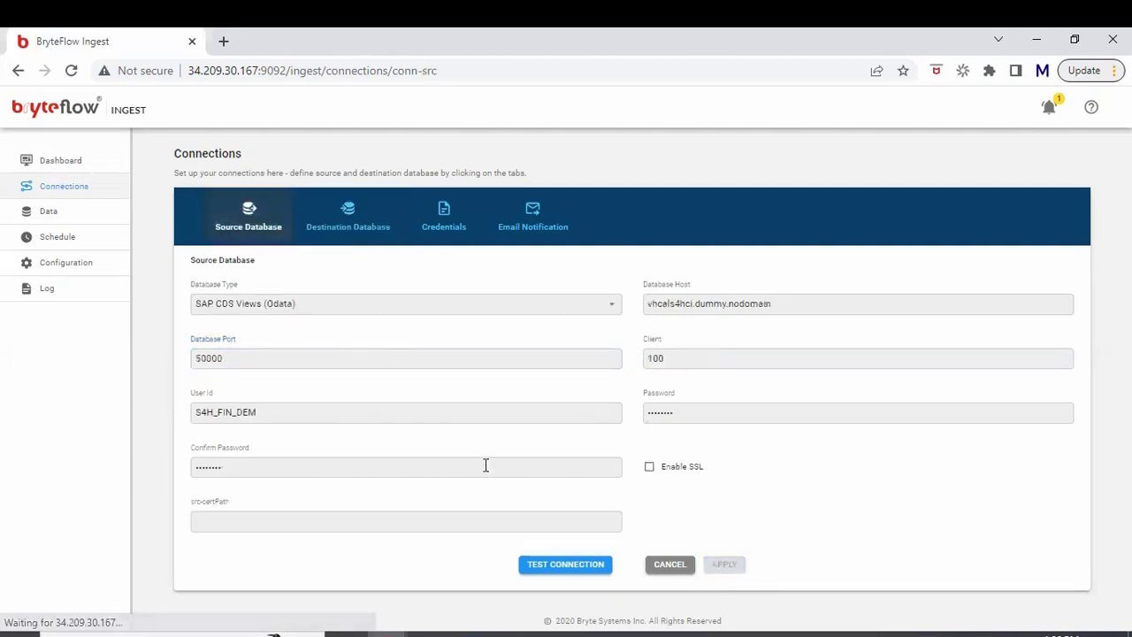
left_click(532, 571)
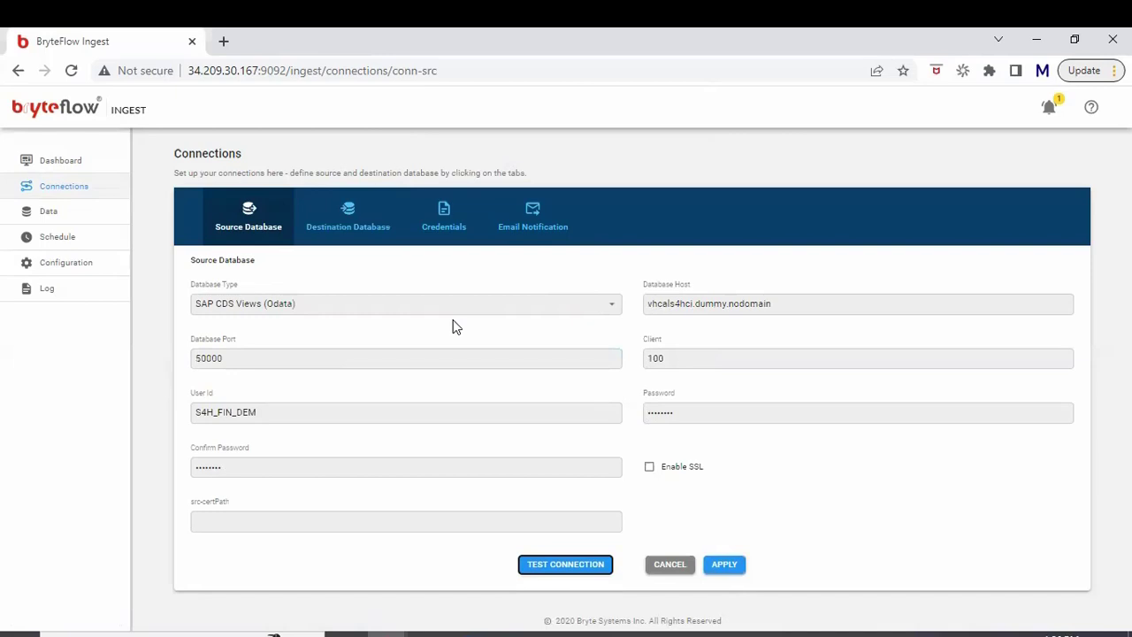
Step: Confirm the Azure Synapse SQL destination, host bryteflow.database.windows.net, and test the connection successfully
left_click(337, 233)
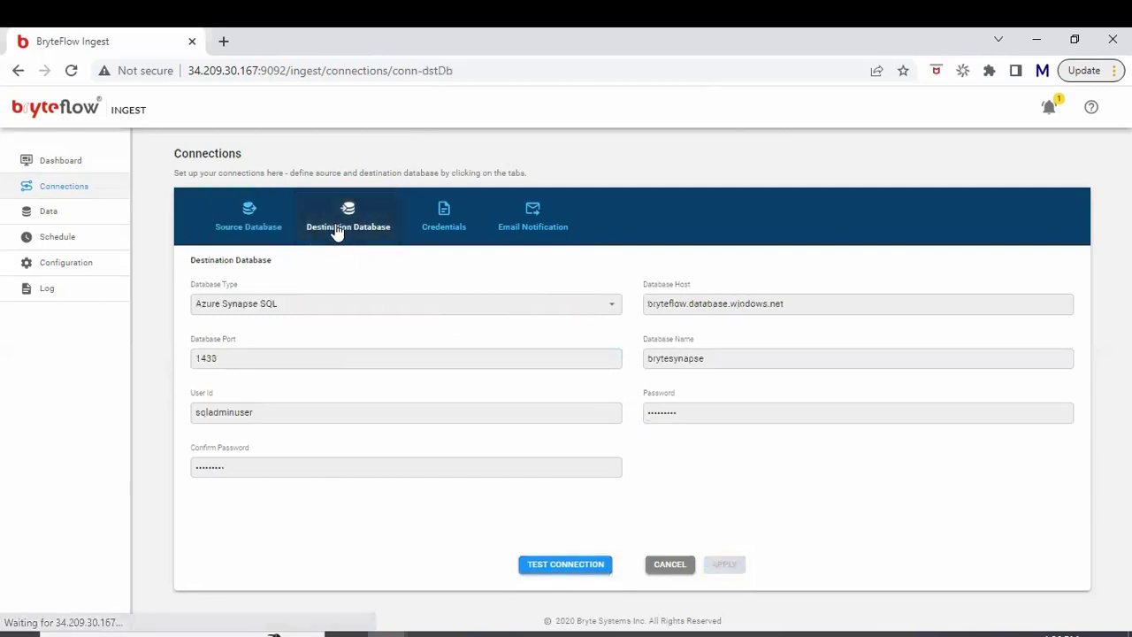
left_click(334, 303)
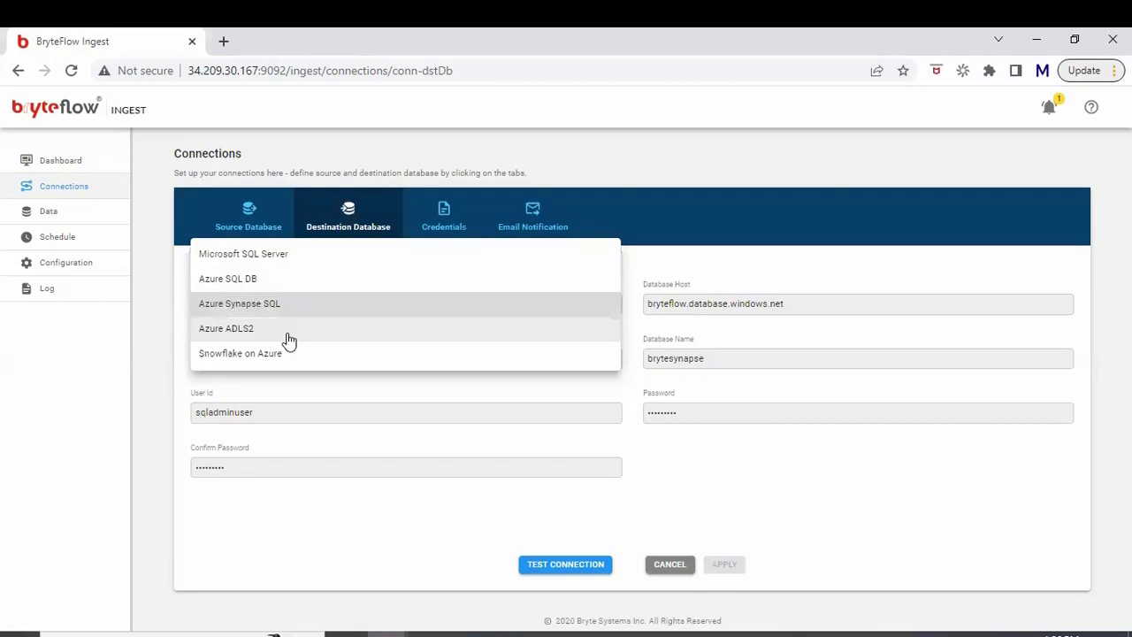
left_click(157, 315)
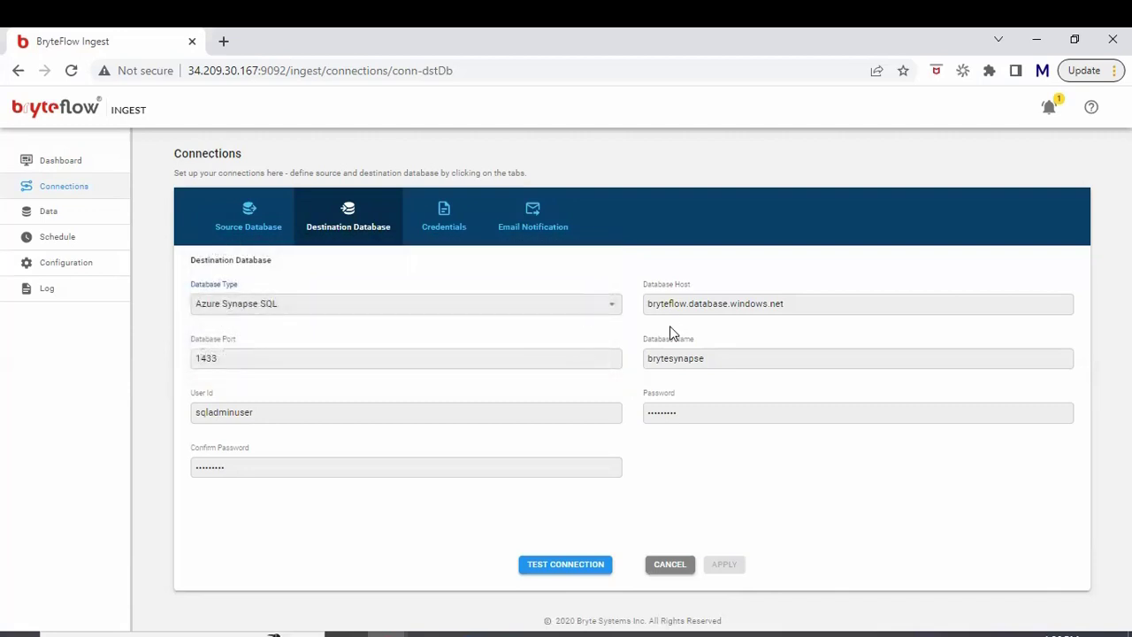
double_click(707, 305)
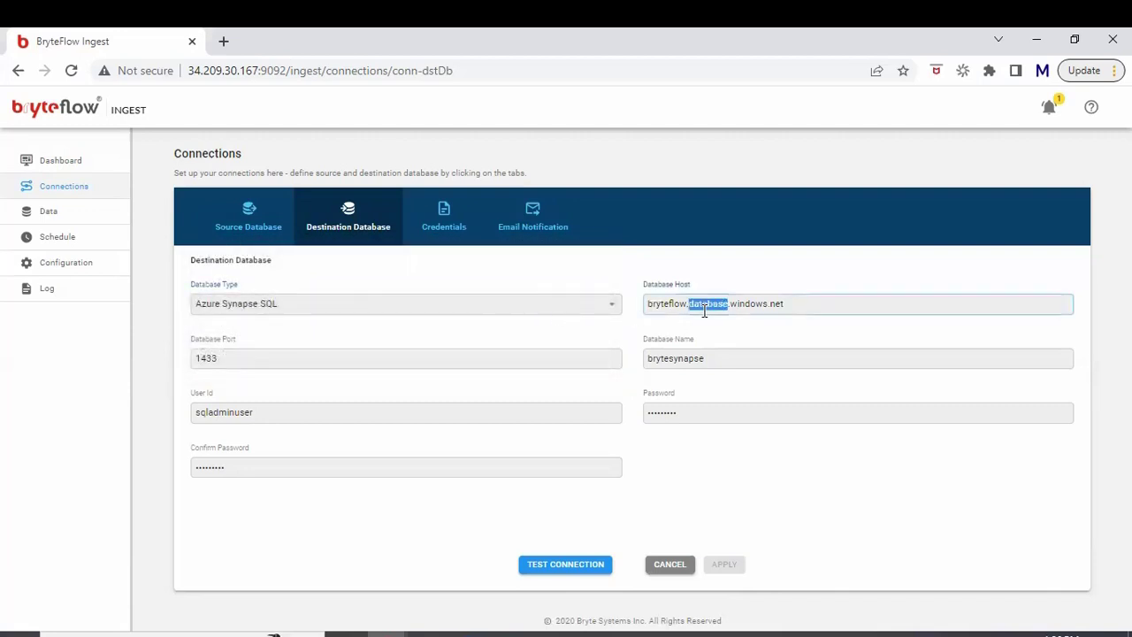
left_click(775, 308)
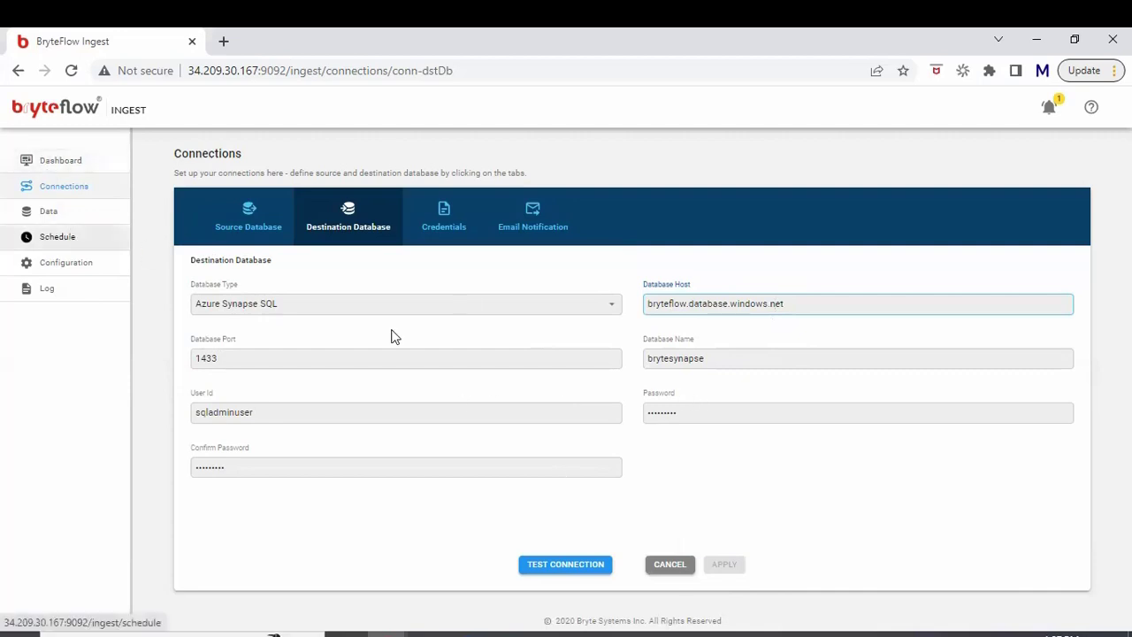
left_click(551, 568)
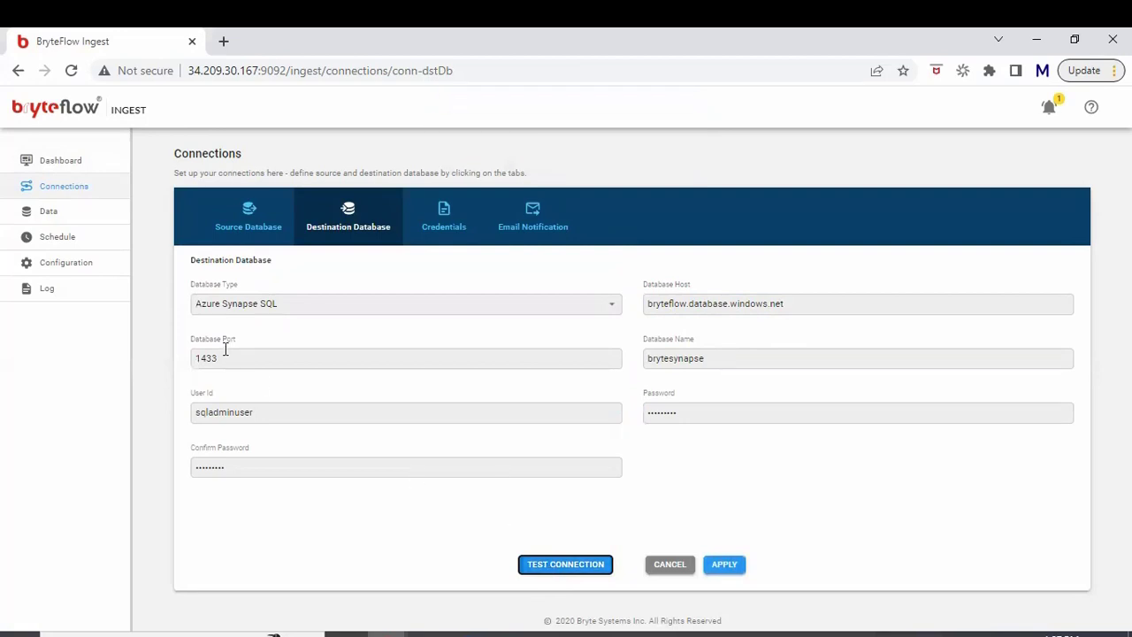
Step: Expand default and its three SAP services on the Data page, then view AttrOfZCUST_V2 settings
left_click(99, 229)
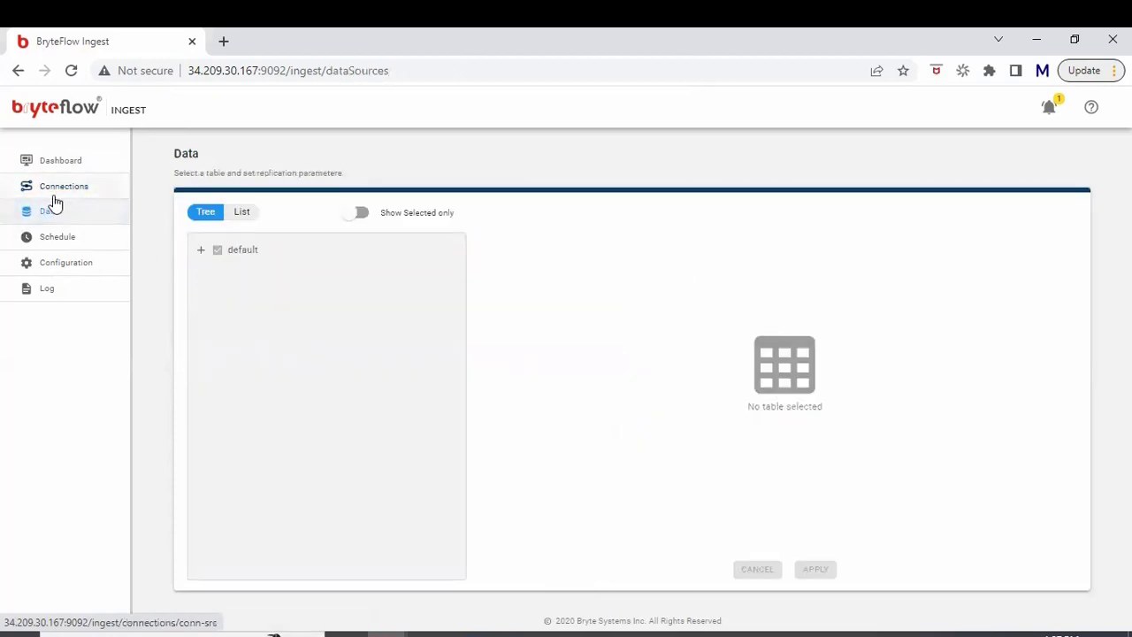
left_click(200, 252)
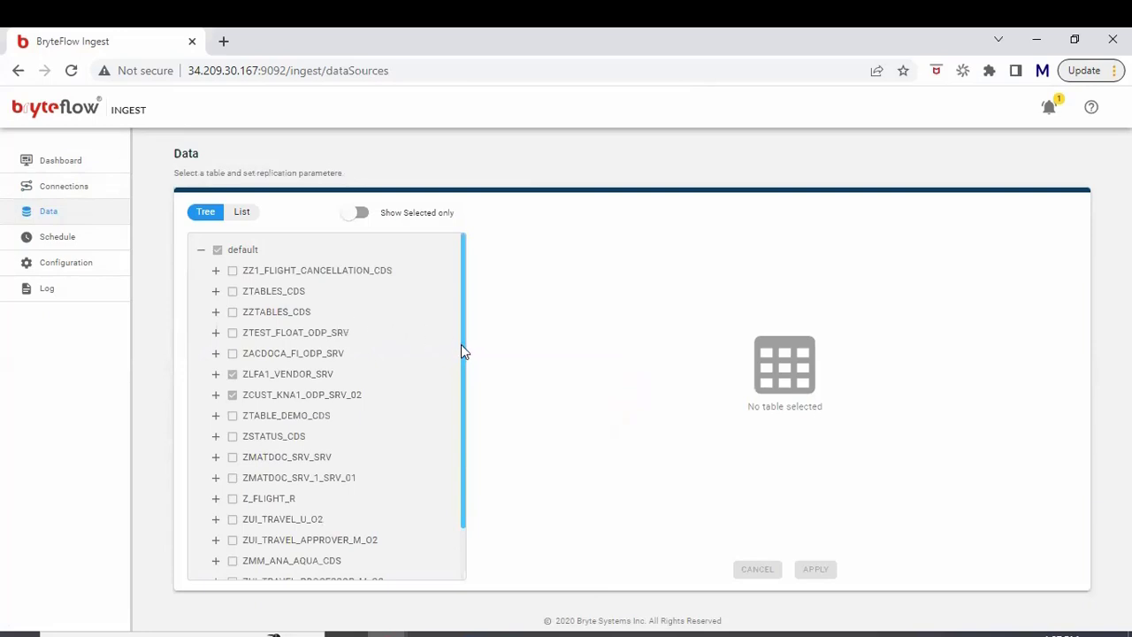
left_click_drag(461, 344, 468, 414)
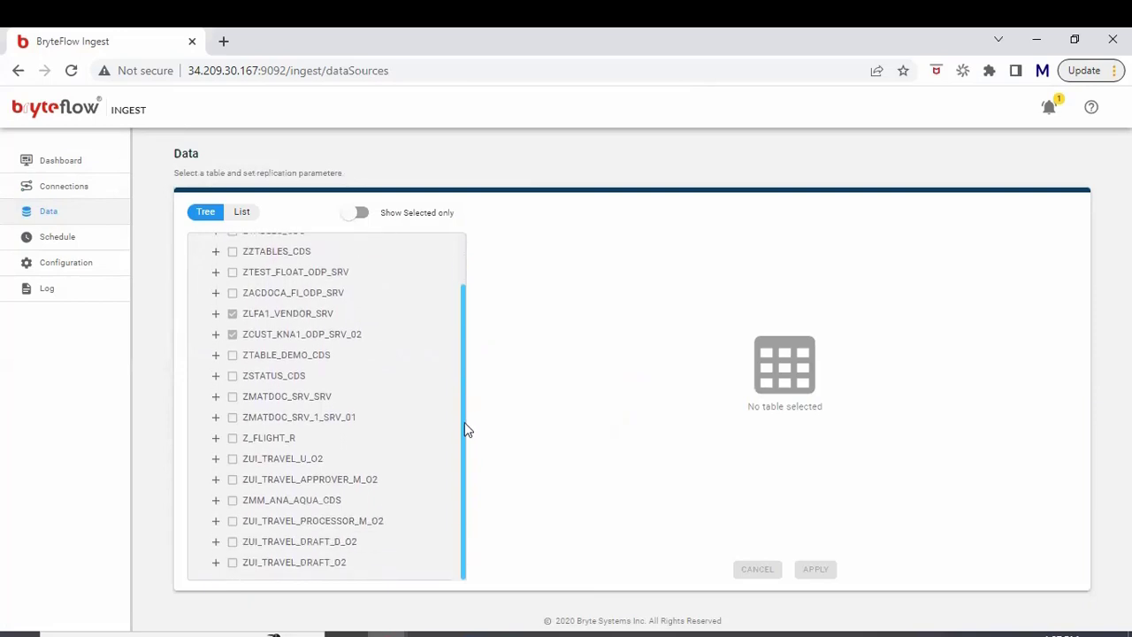
left_click(216, 294)
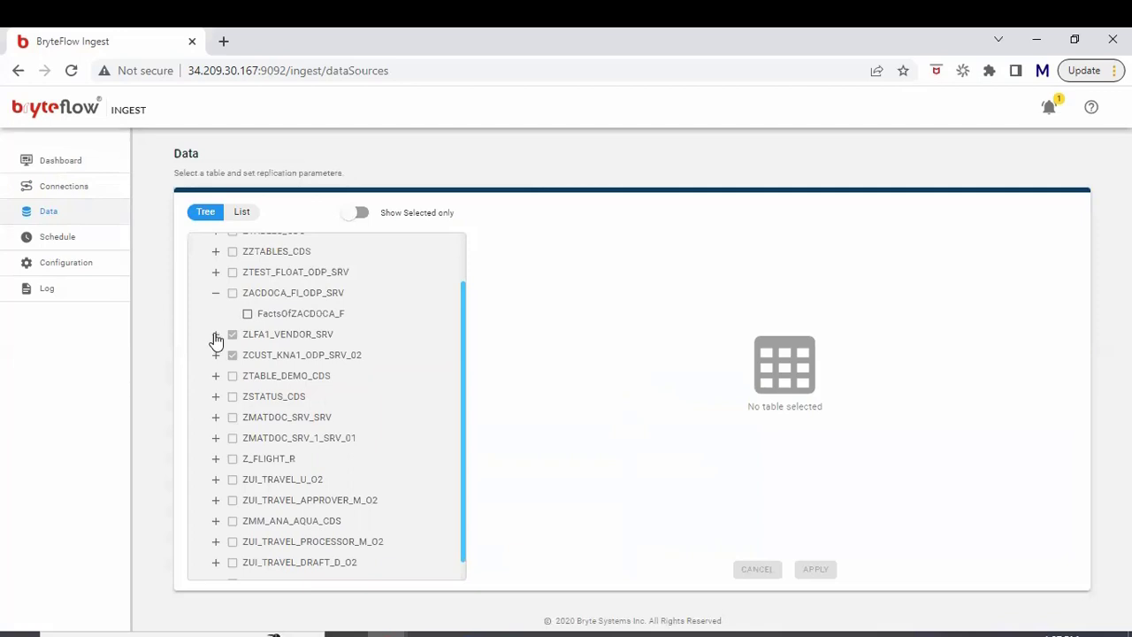
left_click(216, 336)
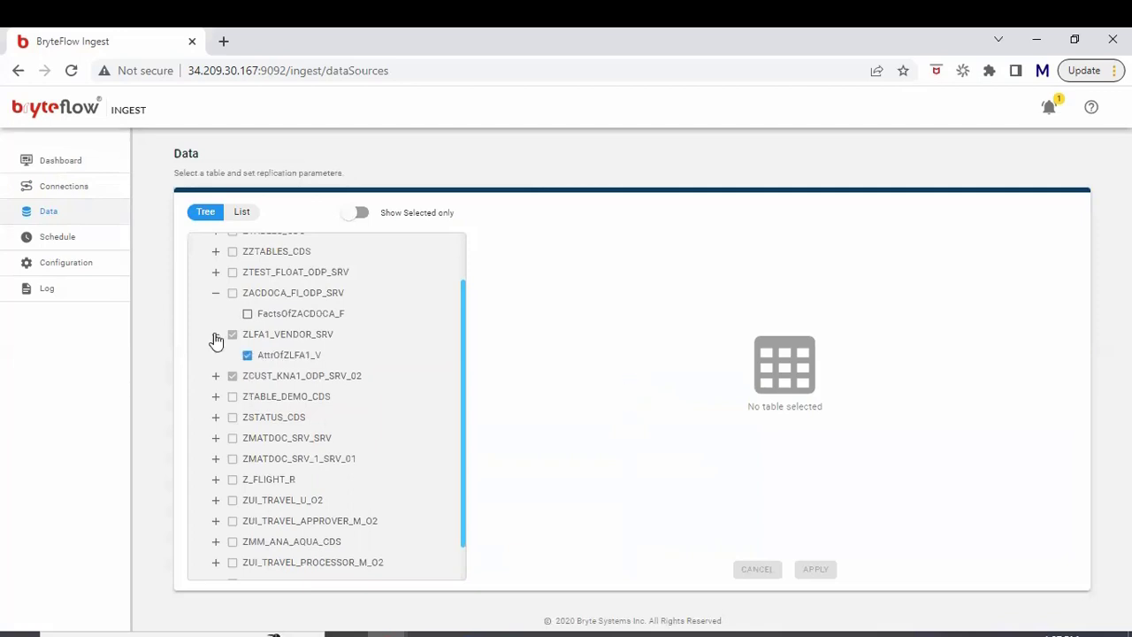
left_click(216, 376)
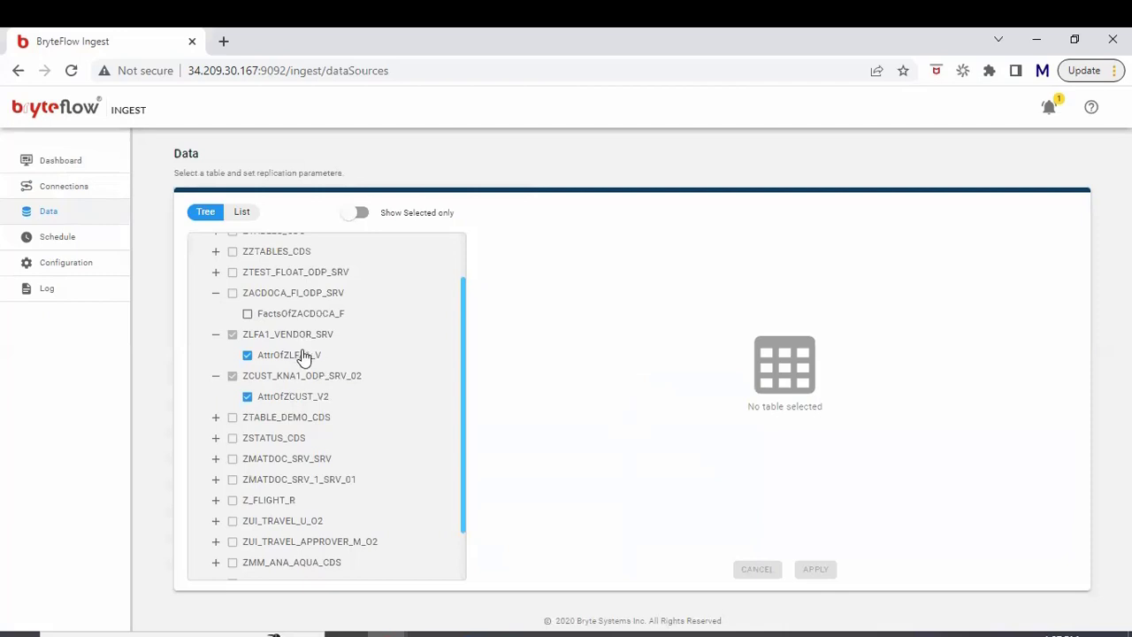
left_click(298, 401)
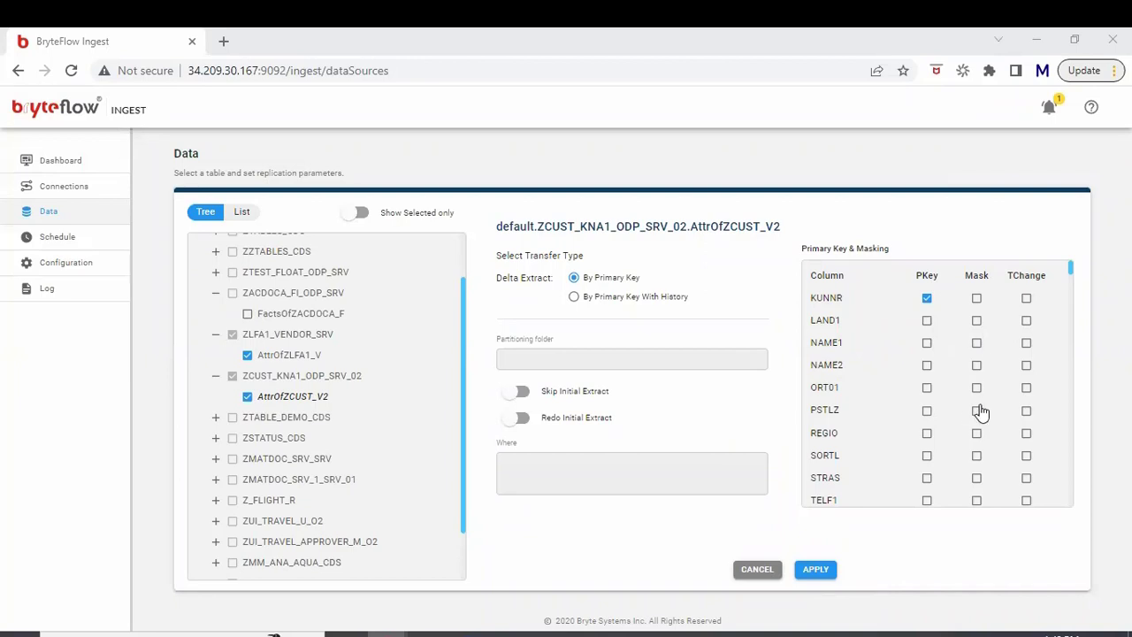
right_click(1070, 265)
key("Escape")
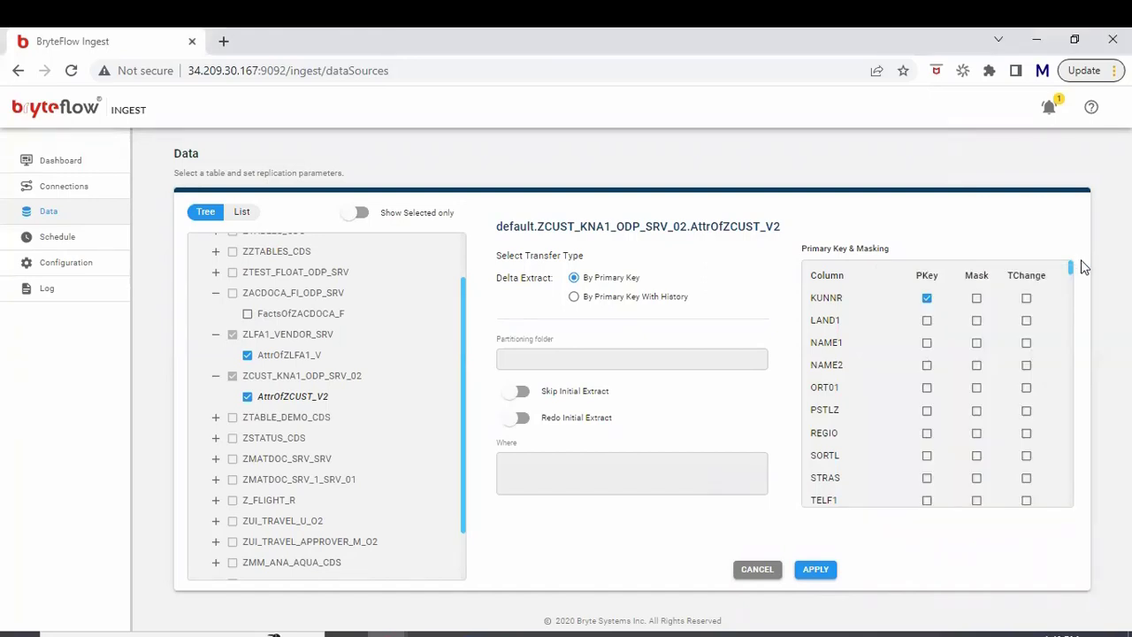
mouse_move(1070, 266)
left_mouse_down()
mouse_move(1070, 286)
mouse_move(1066, 262)
left_mouse_up()
left_click(976, 458)
left_click(975, 458)
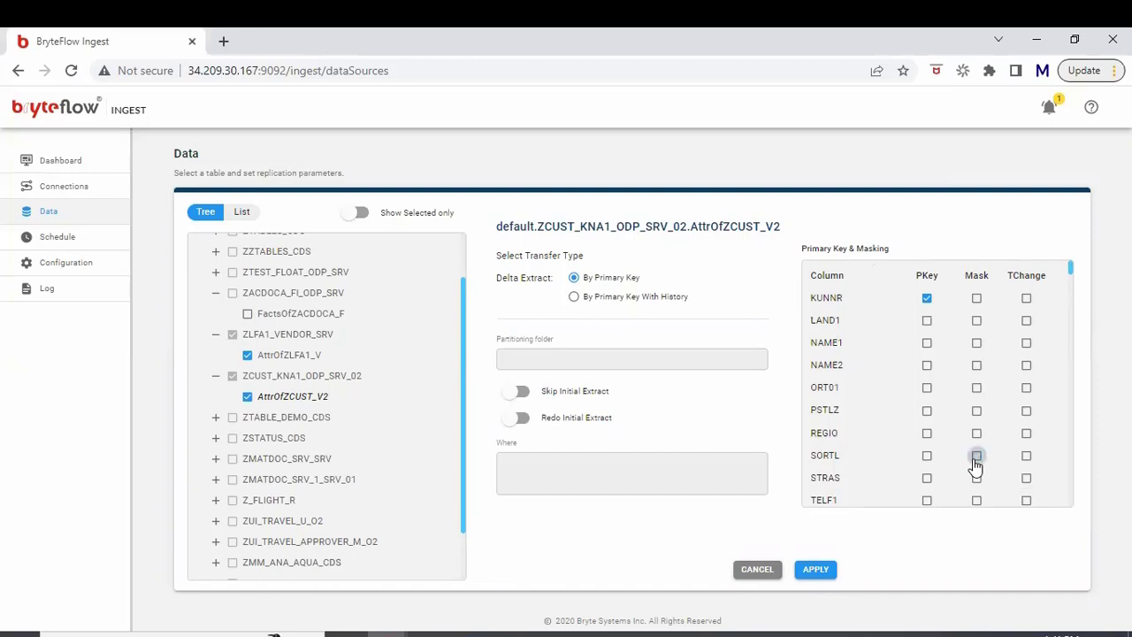
left_click(524, 474)
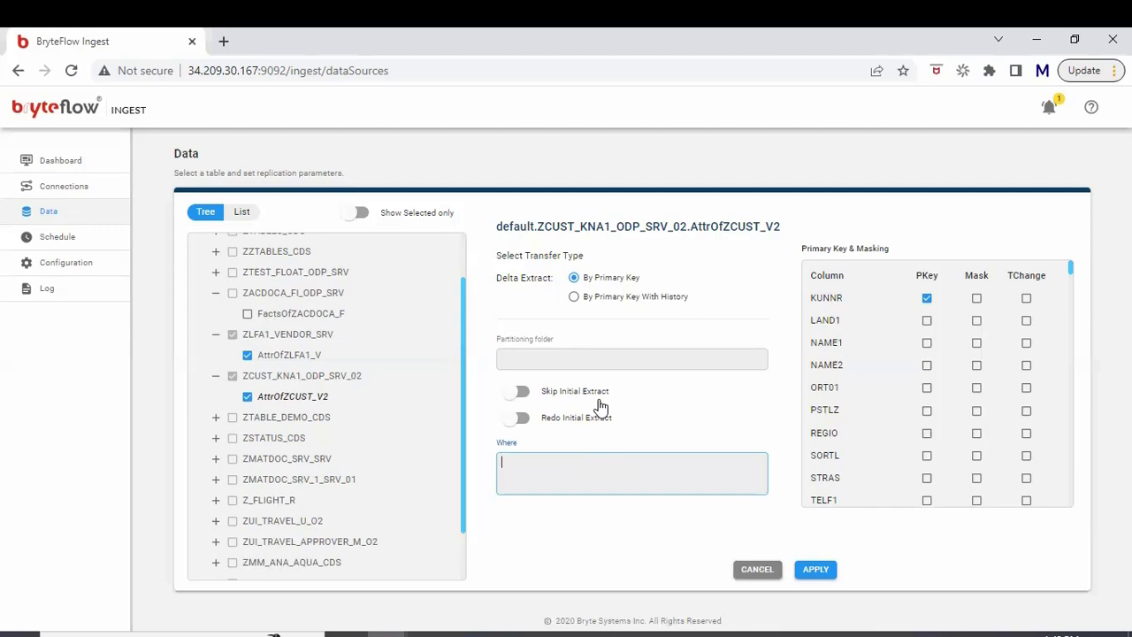
Step: Toggle Redo Initial Extract on and back off, then view the 15-minute periodic schedule
left_click(521, 422)
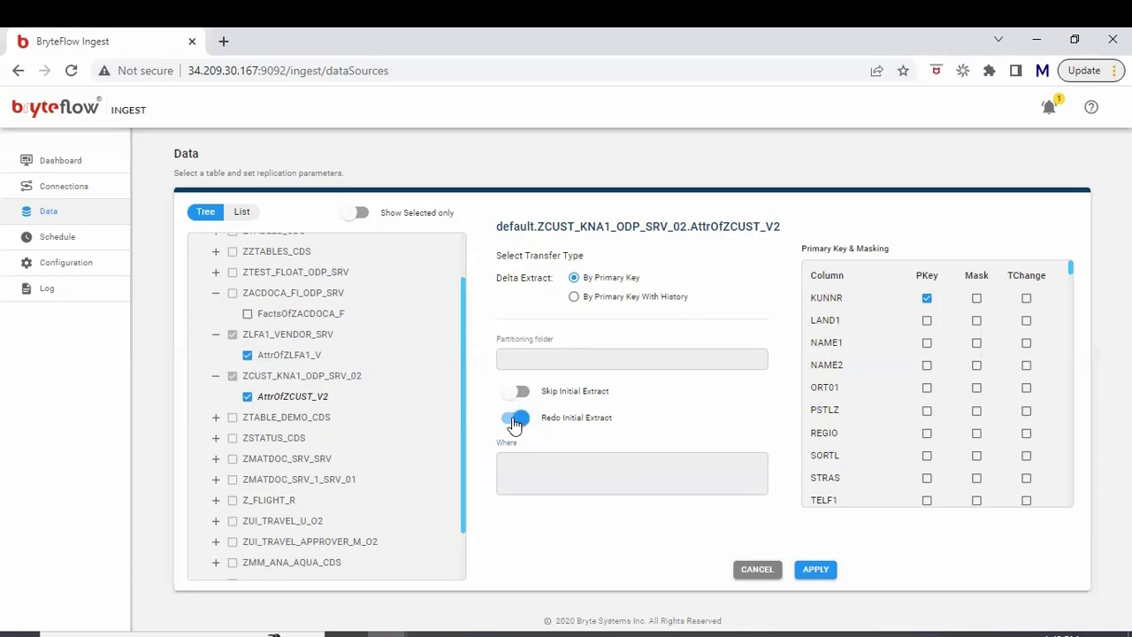
left_click(515, 423)
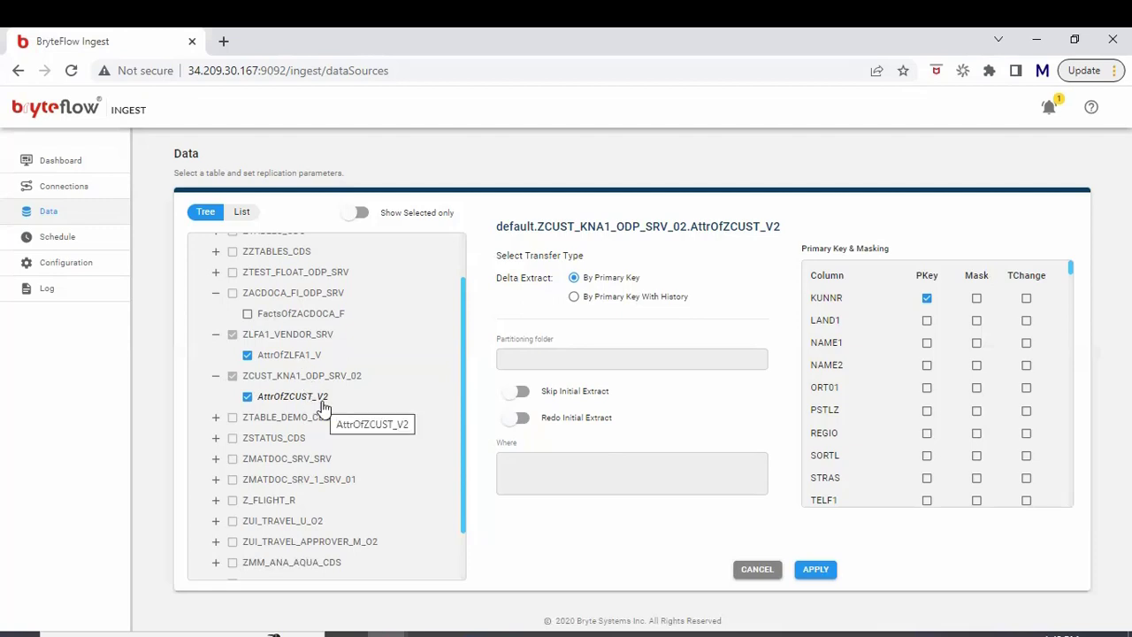
left_click(56, 237)
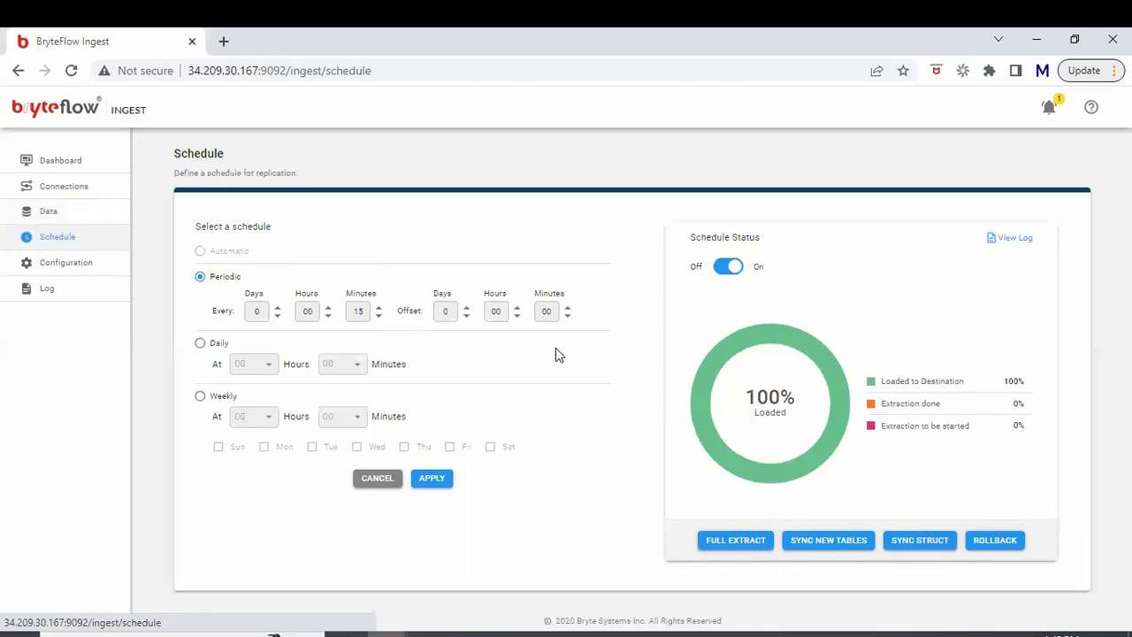
Step: Request and confirm a full re-extract of all tables, then view the replication log
left_click(732, 543)
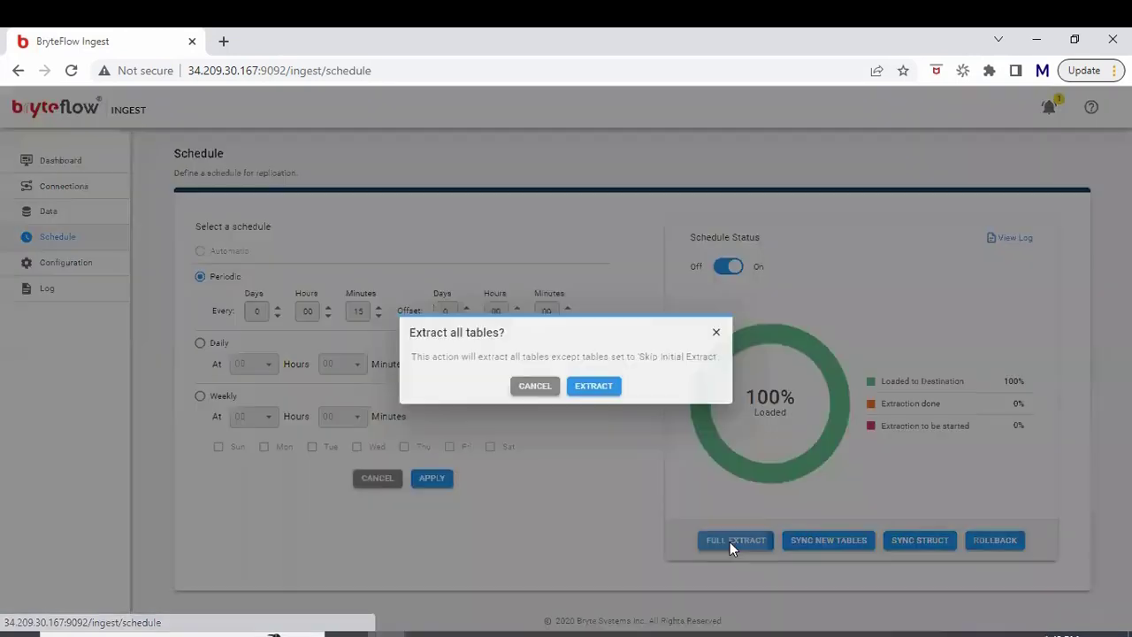
left_click(589, 397)
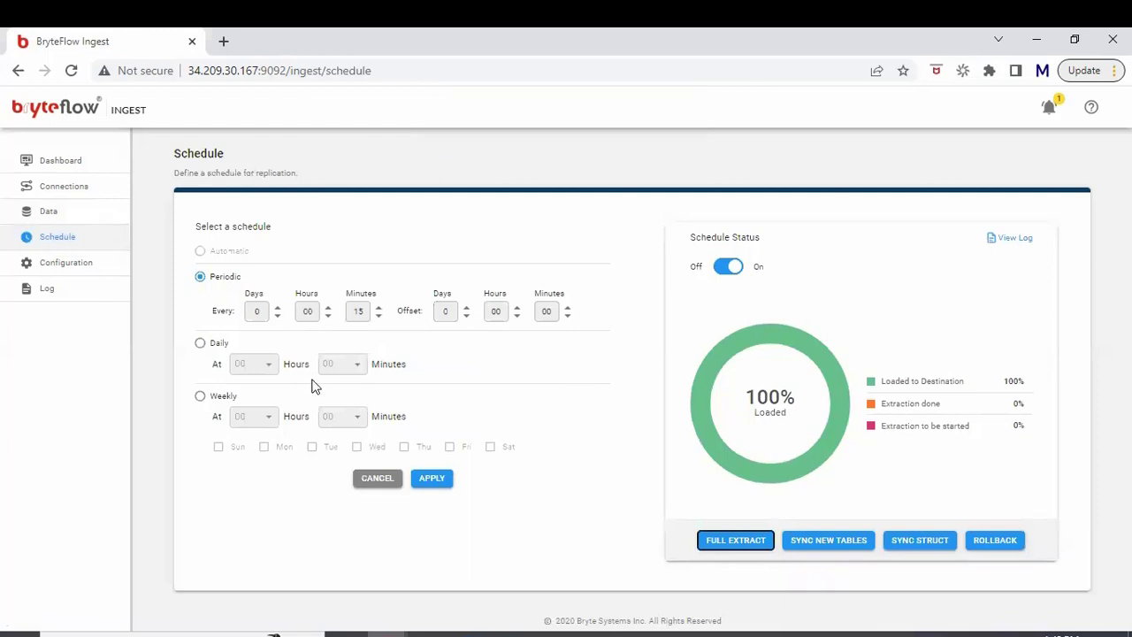
left_click(78, 291)
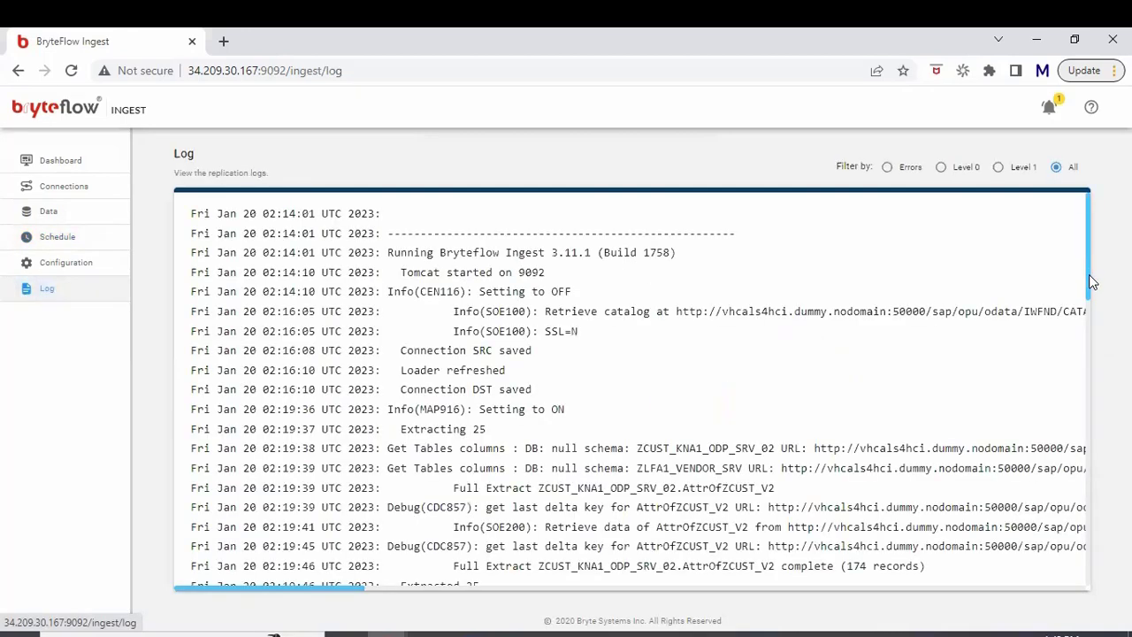
Step: Scroll the log to the newest entries and highlight the ATTROFZCUST_V2 174-record extract and load lines
left_click_drag(1091, 282, 1078, 594)
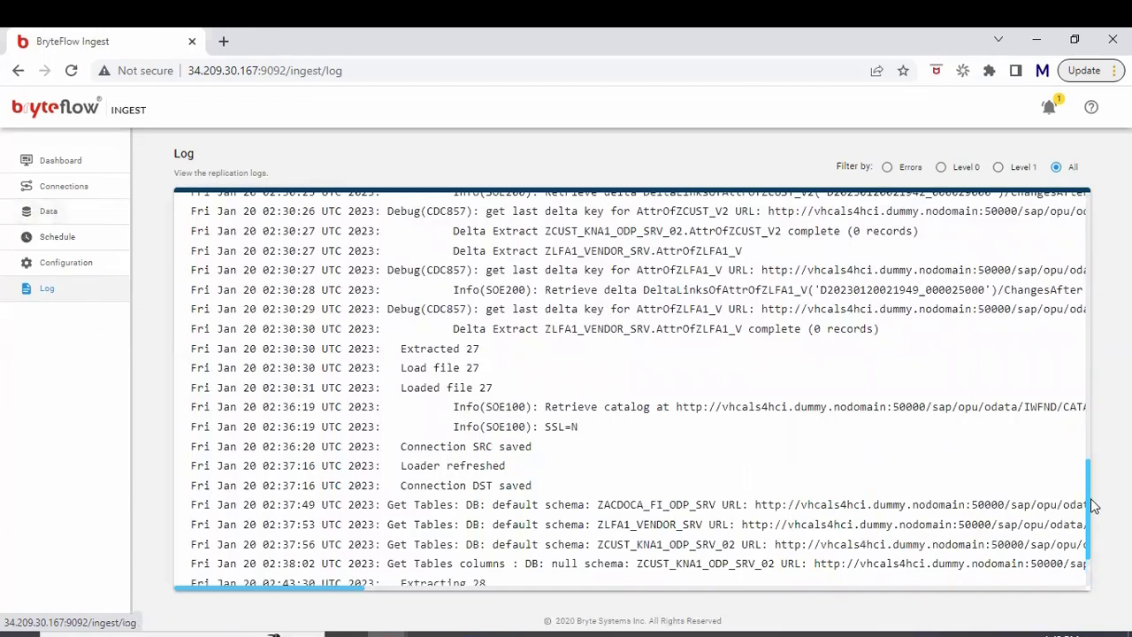
left_click_drag(1089, 530, 1092, 556)
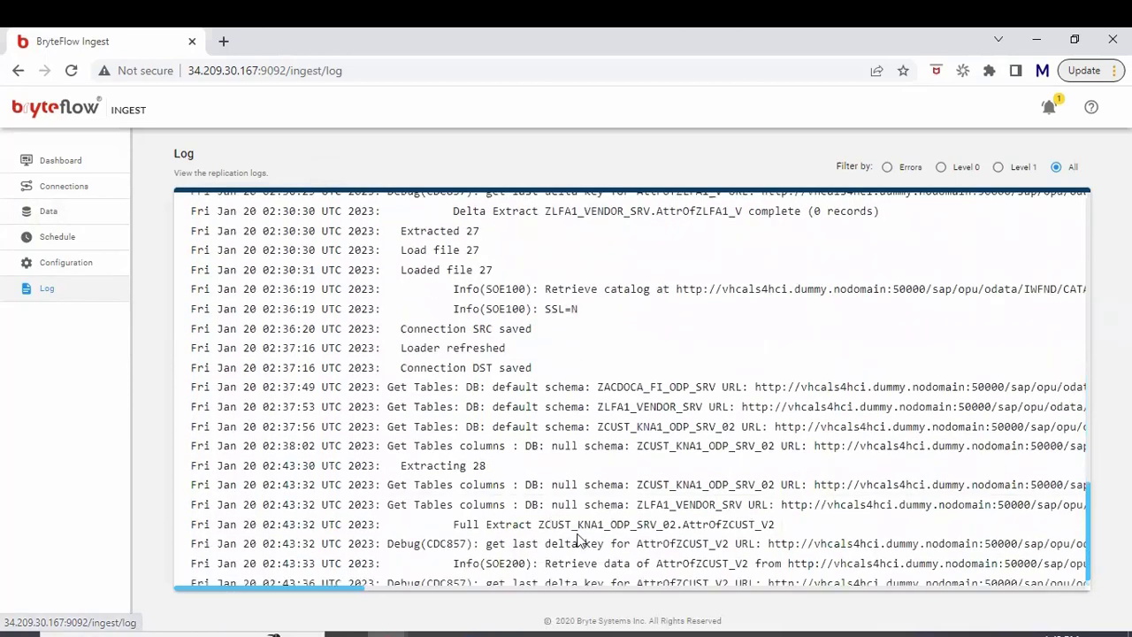
left_click_drag(550, 525, 635, 543)
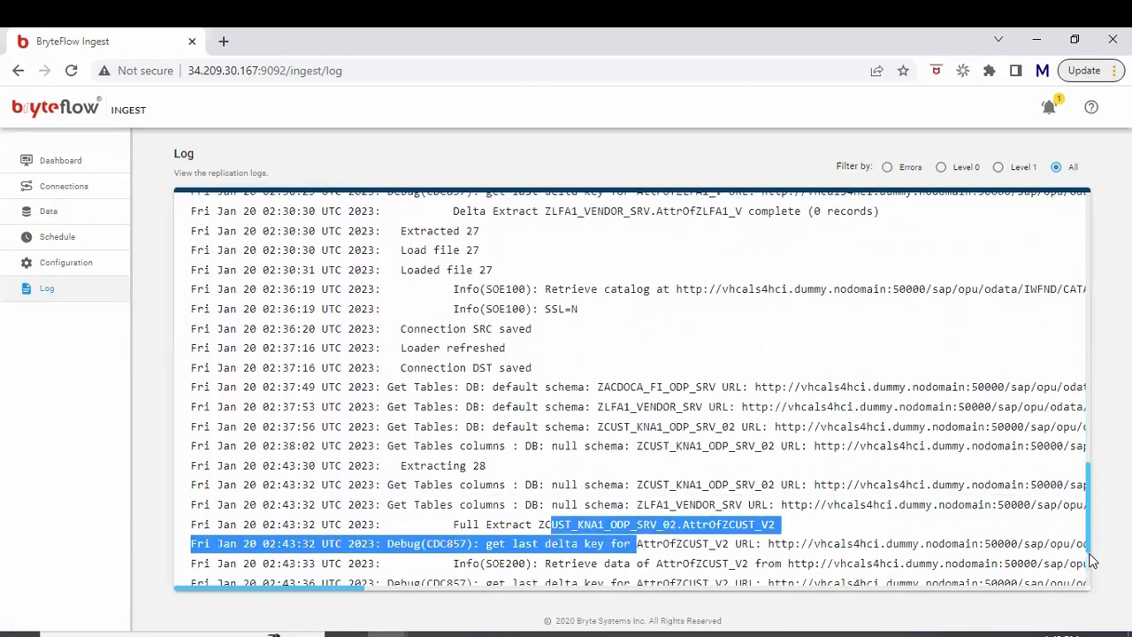
left_click_drag(1089, 547, 1086, 566)
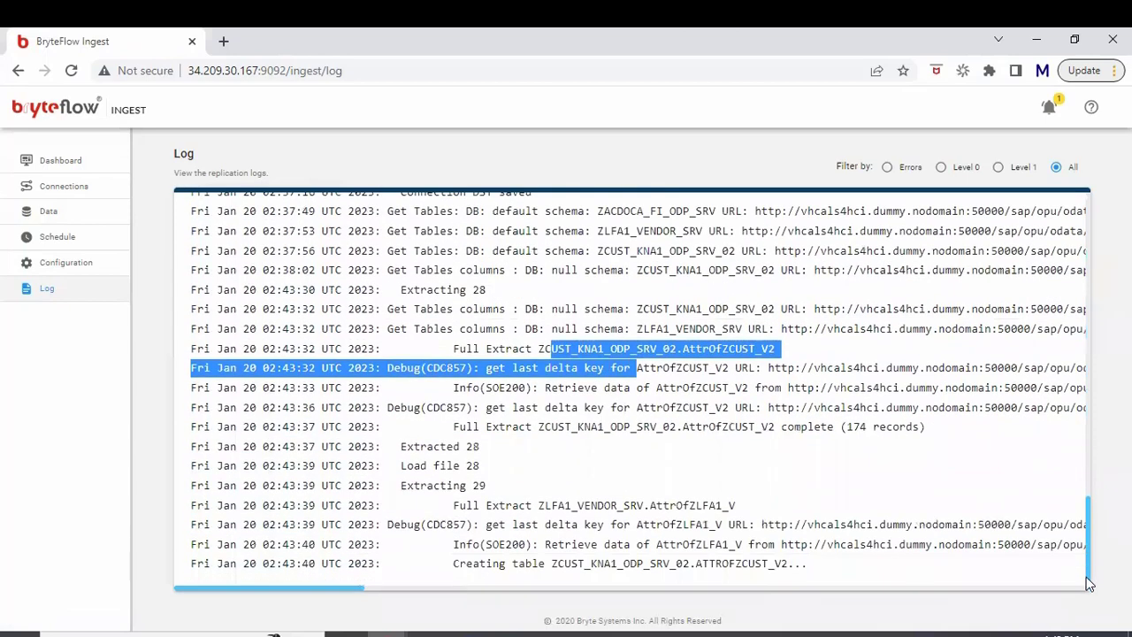
left_click_drag(920, 428, 739, 426)
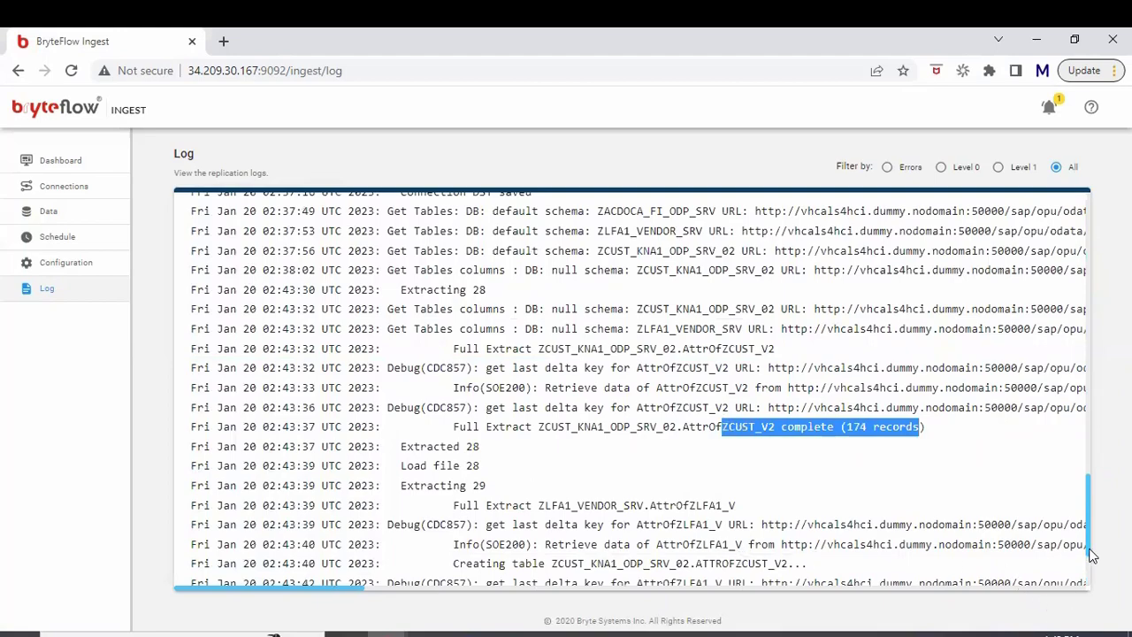
scroll(1092, 555, "down", 3)
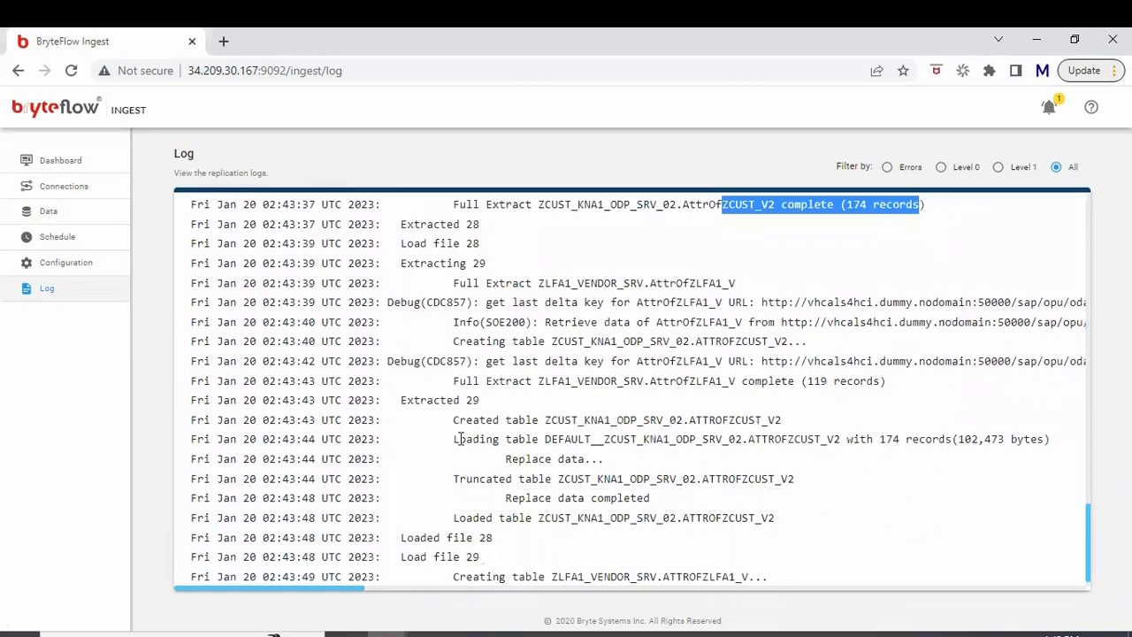
left_click_drag(461, 439, 726, 568)
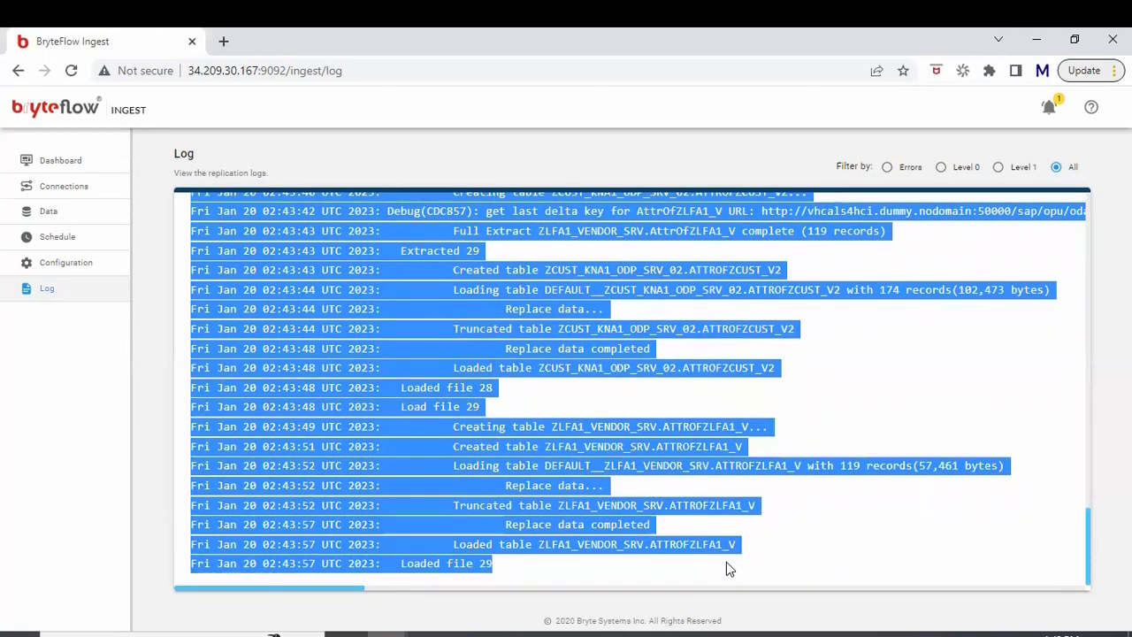
left_click(726, 567)
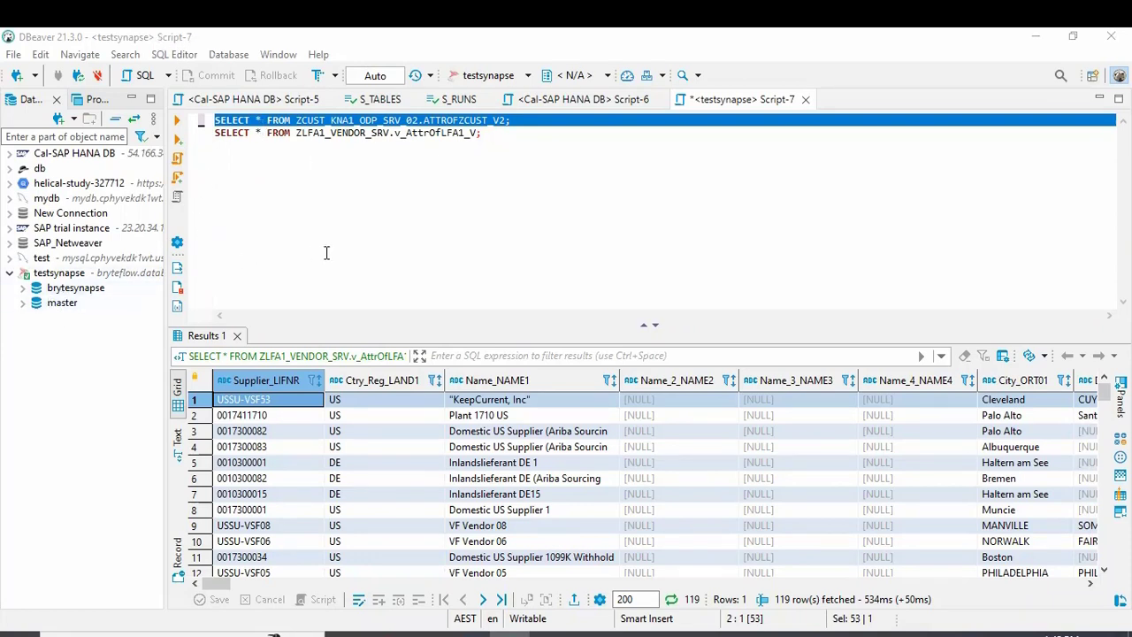
Step: Cross-check the loaded vendor table name in the BryteFlow Ingest log
left_click(301, 121)
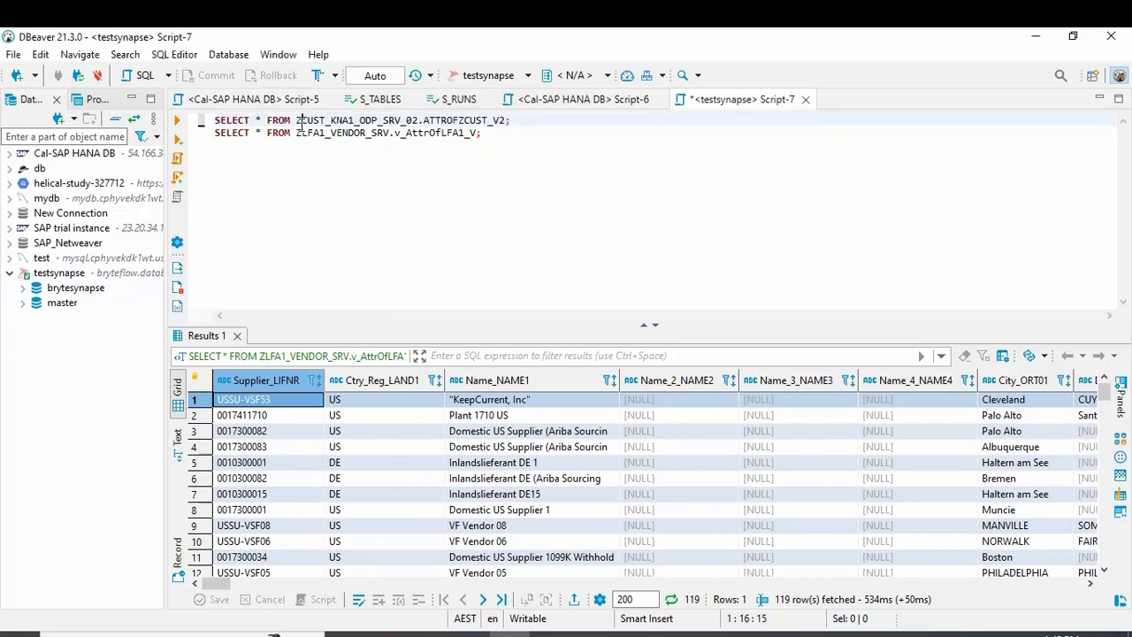
mouse_move(386, 631)
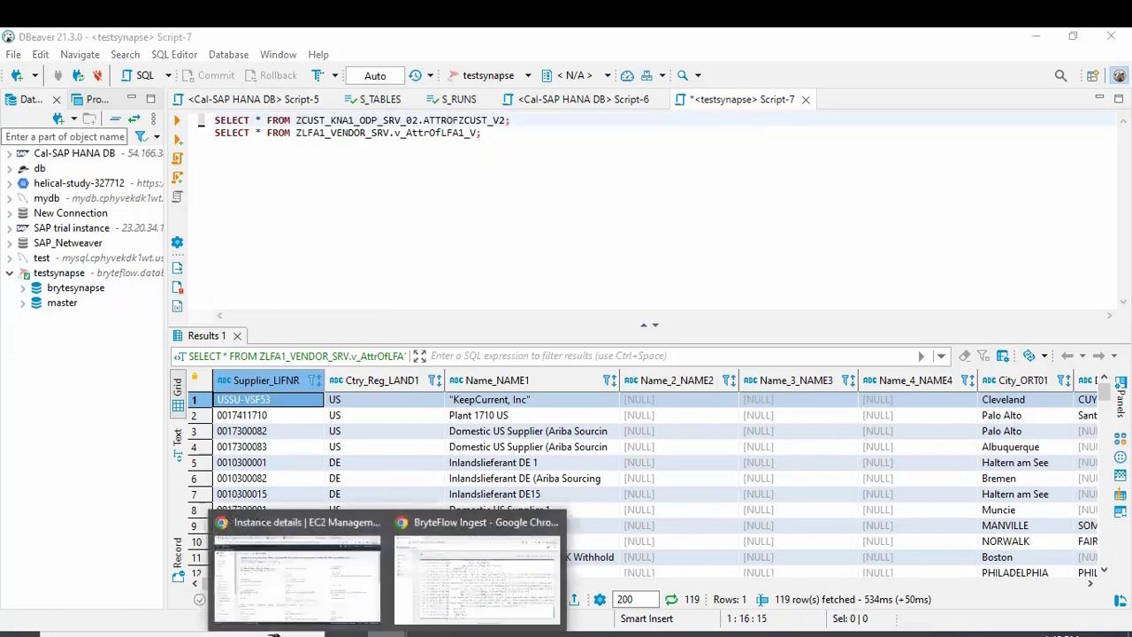
left_click(449, 600)
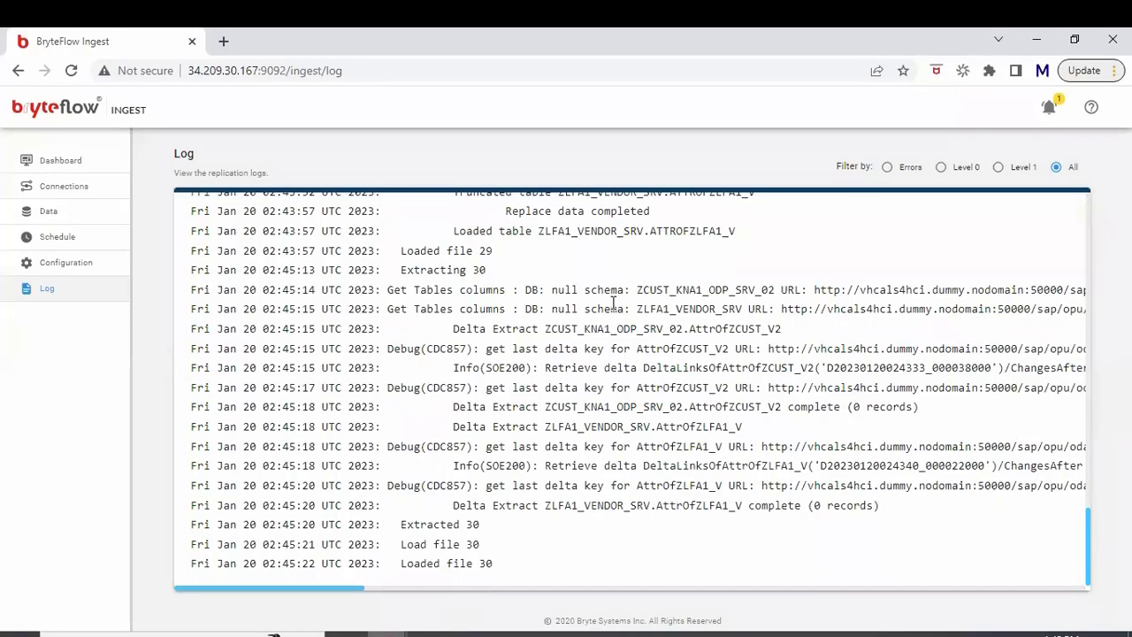
left_click_drag(538, 231, 672, 230)
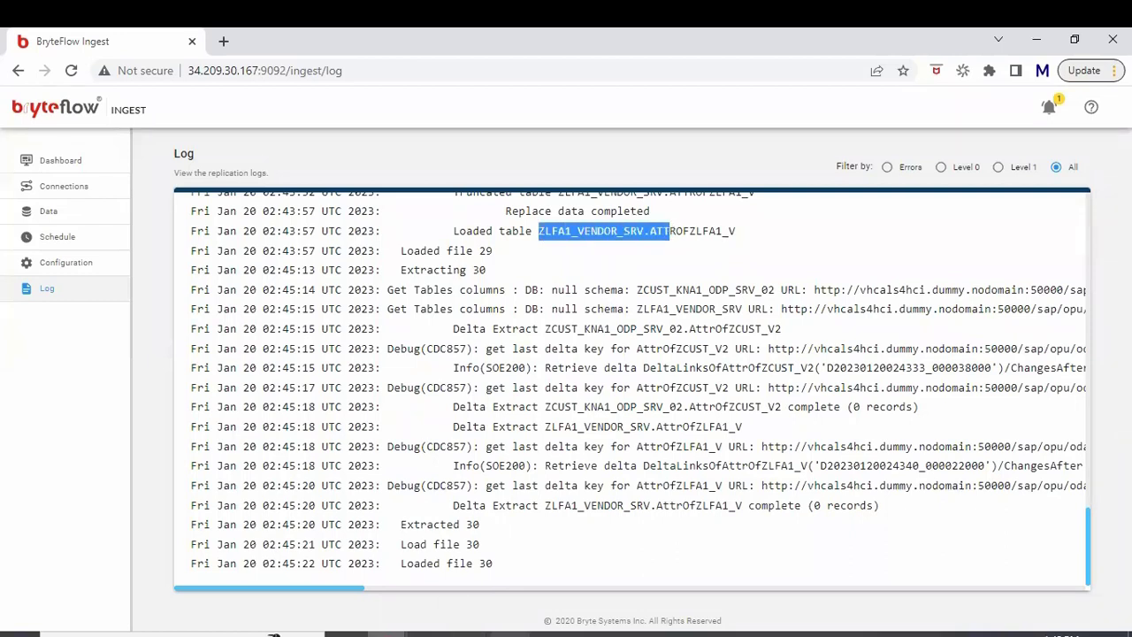
left_click(510, 633)
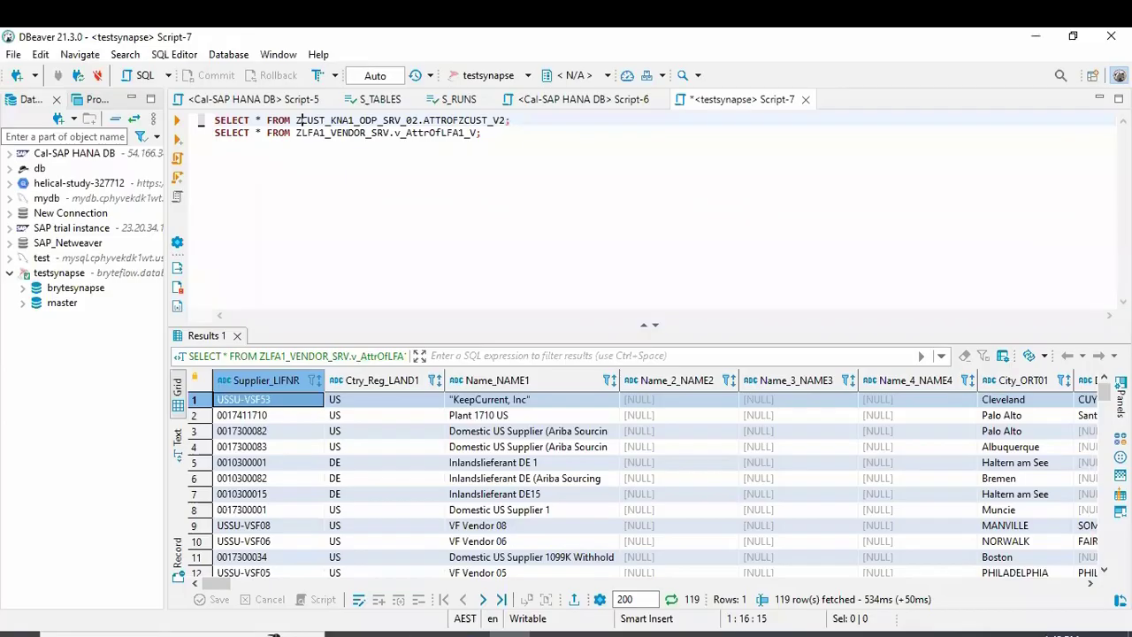
Step: Run the ATTROFZCUST_V2 SELECT in Script-7 and confirm it fetches 174 rows
left_click(535, 126)
left_click(535, 120)
key("shift+Home")
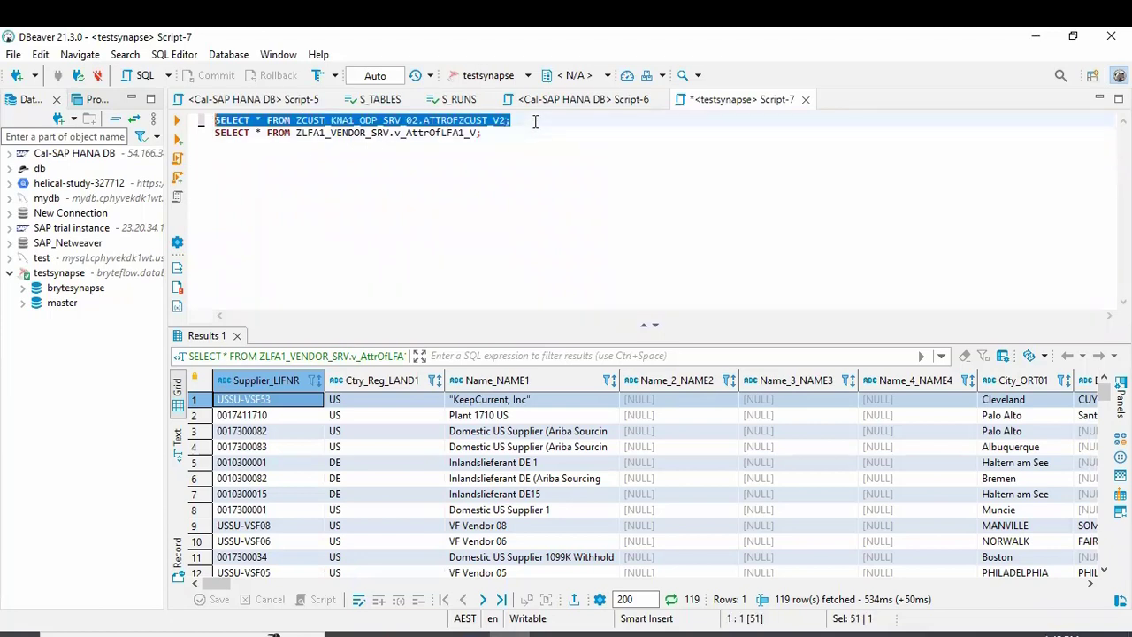
left_click(177, 121)
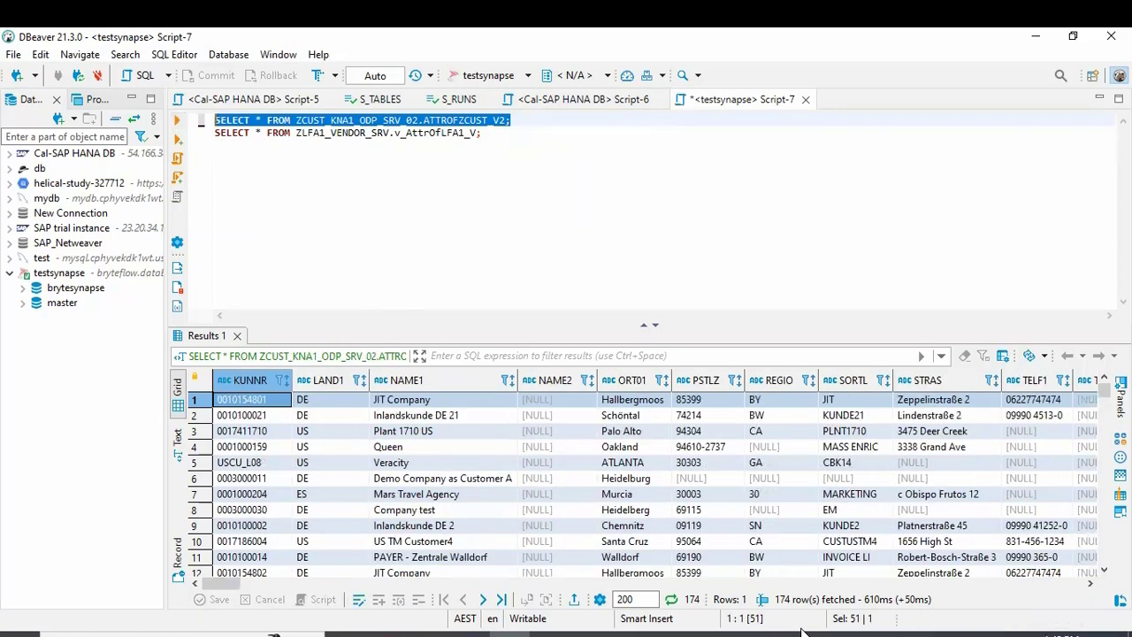
left_click(781, 602)
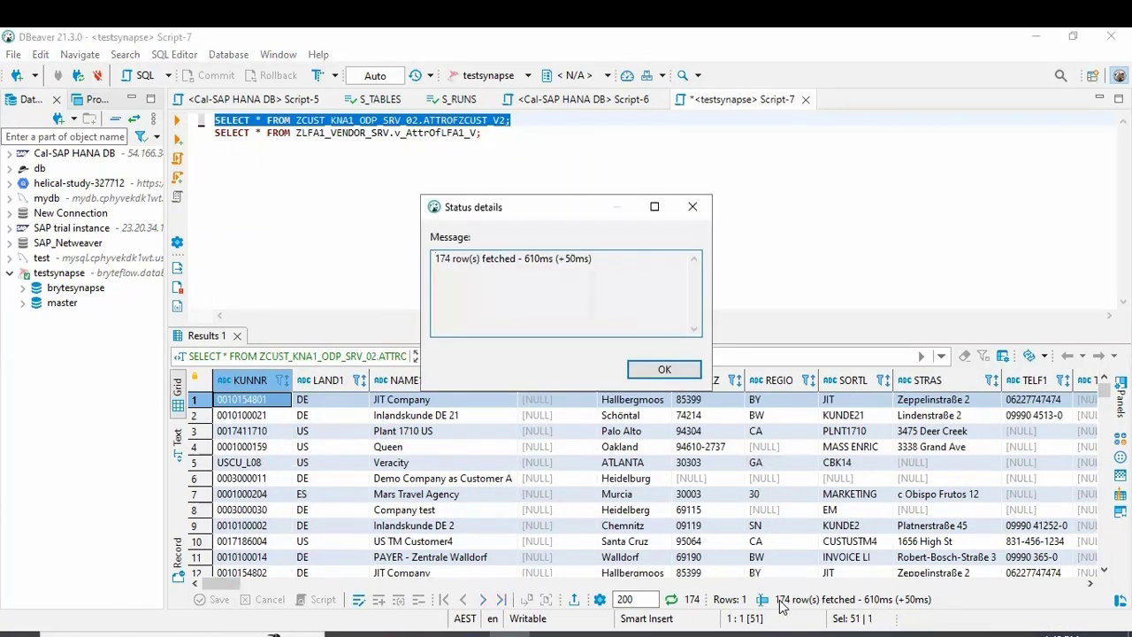
key("Escape")
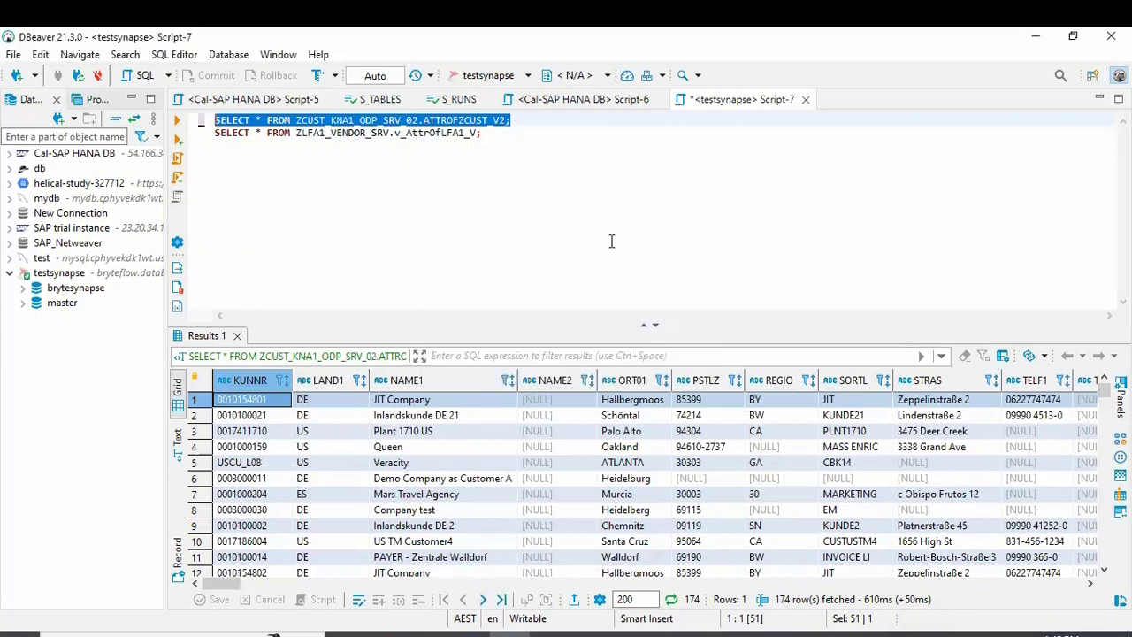
left_click(520, 131)
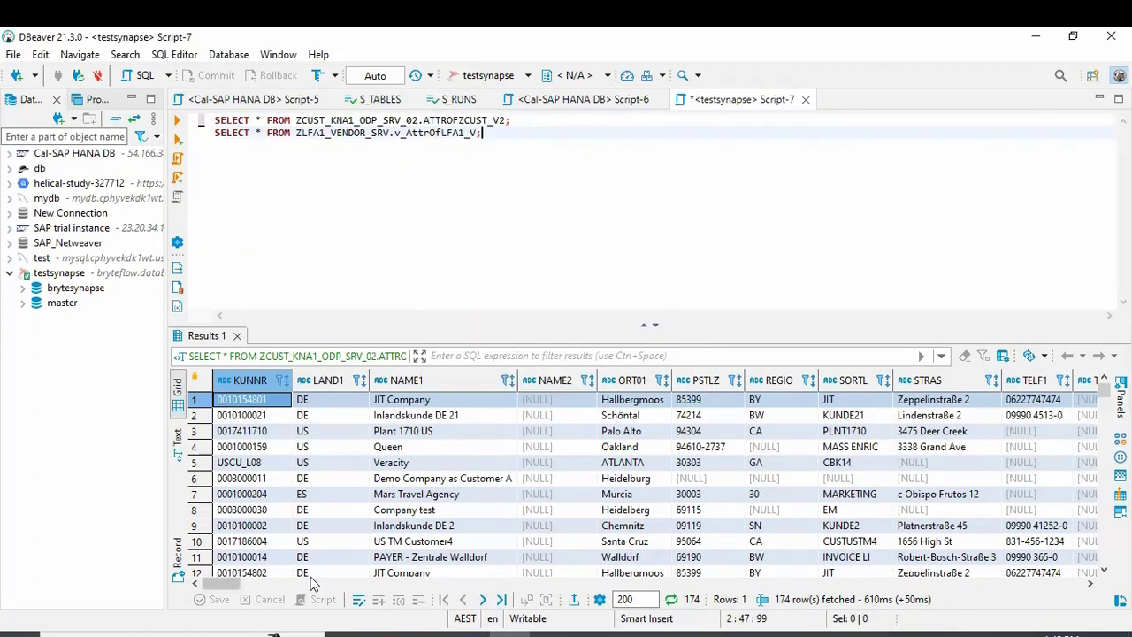
left_click_drag(233, 585, 1001, 582)
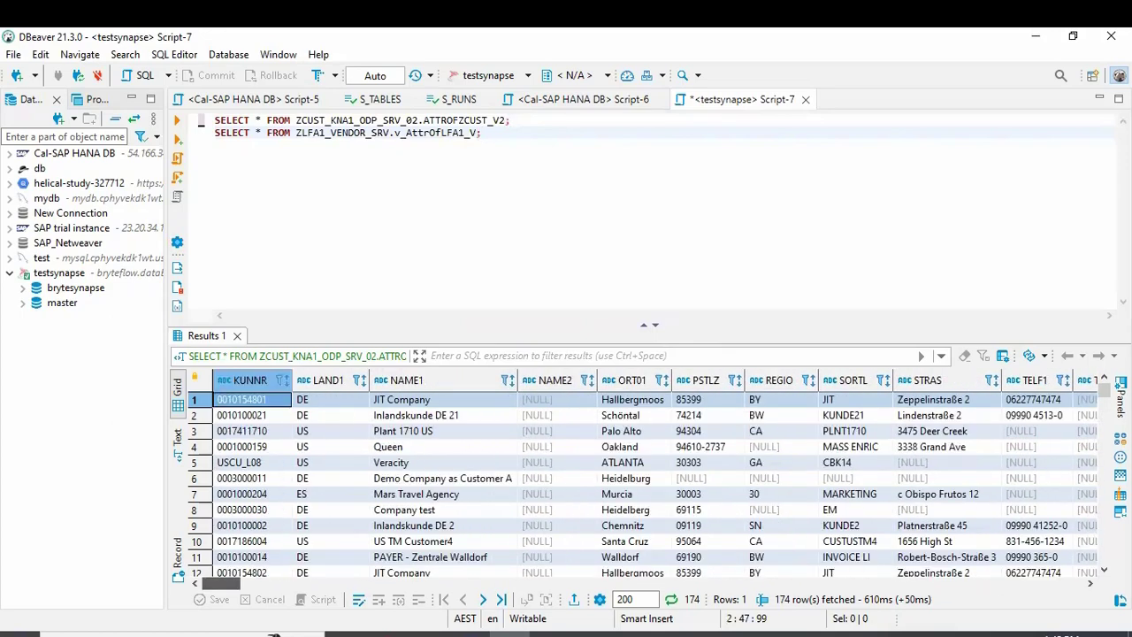
left_click_drag(223, 584, 247, 473)
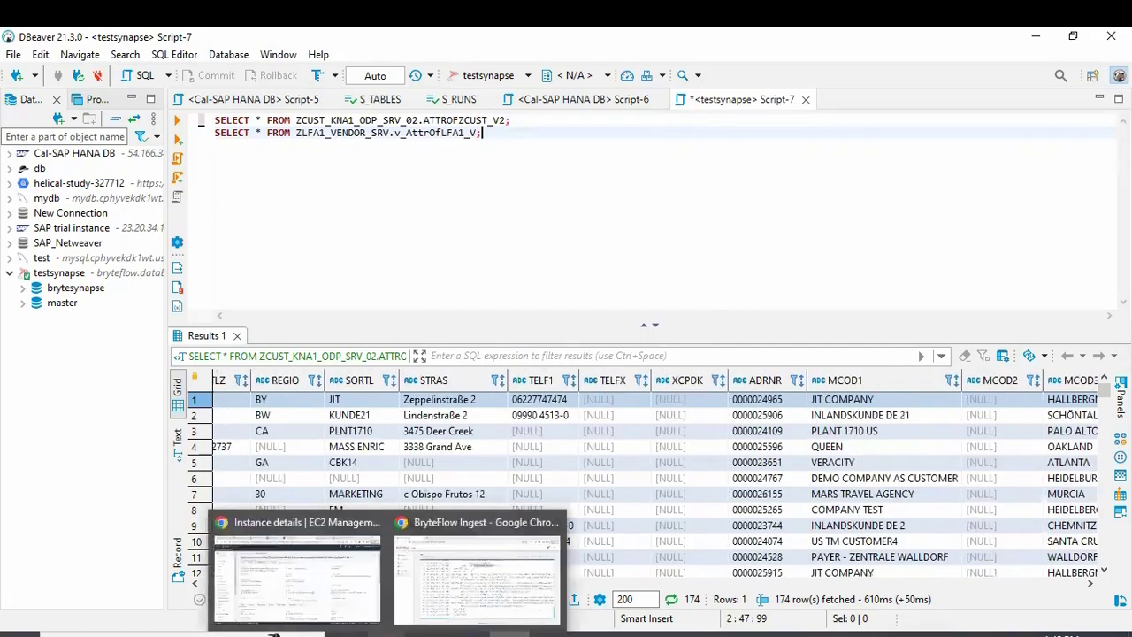
Step: Highlight the latest AttrOfZLFA1_V delta extract line completing with 0 records in the log
mouse_move(389, 635)
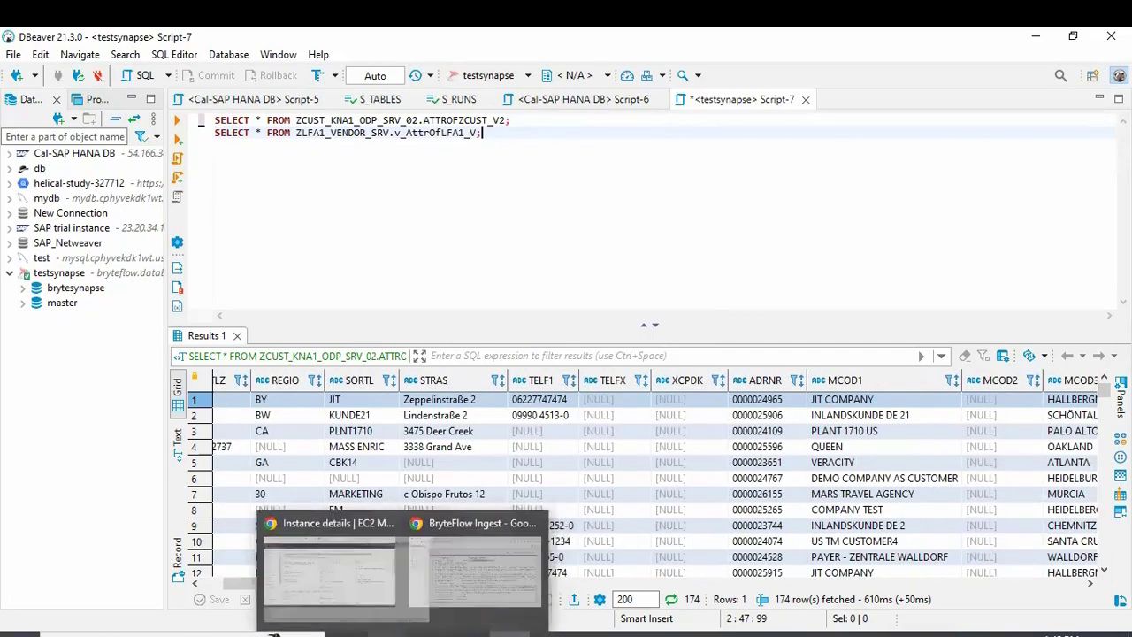
left_click(435, 584)
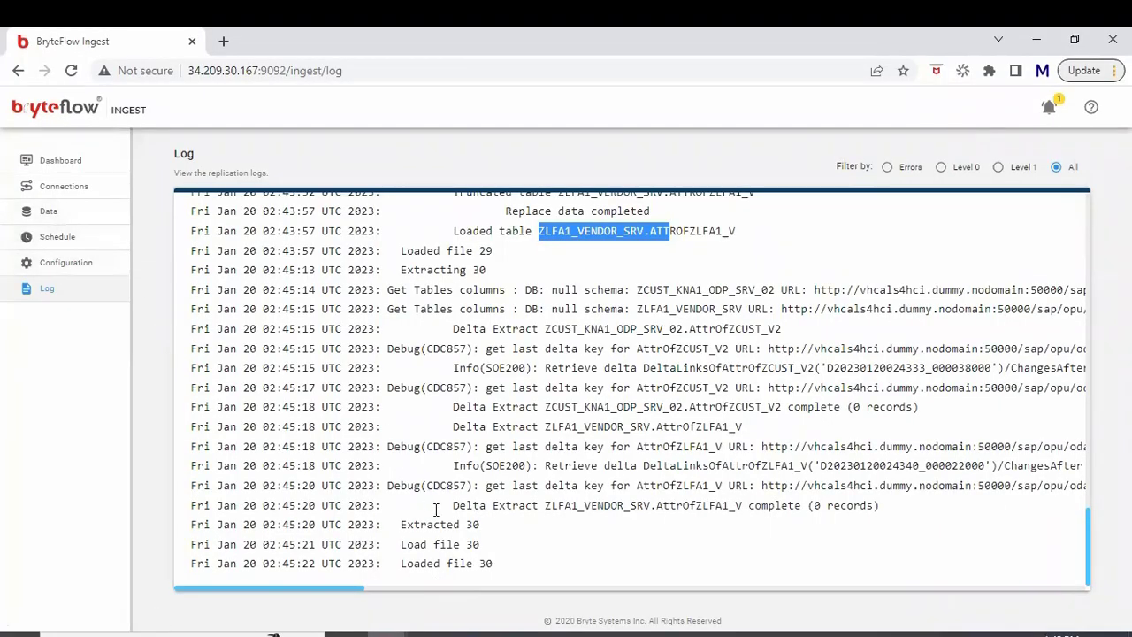
left_click_drag(453, 506, 887, 522)
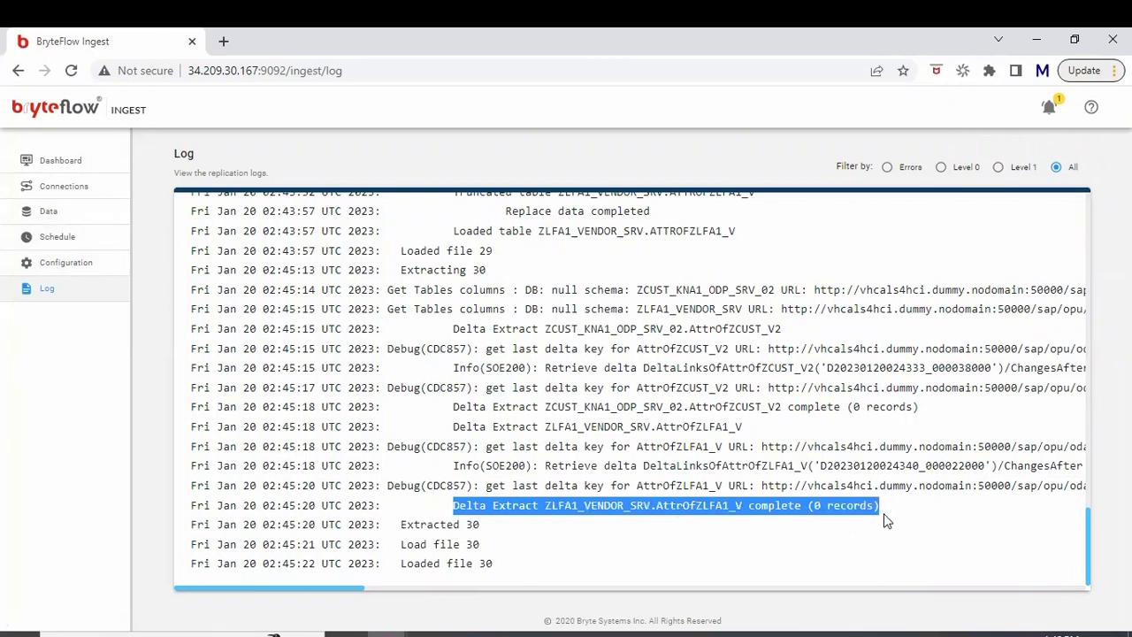
left_click(887, 511)
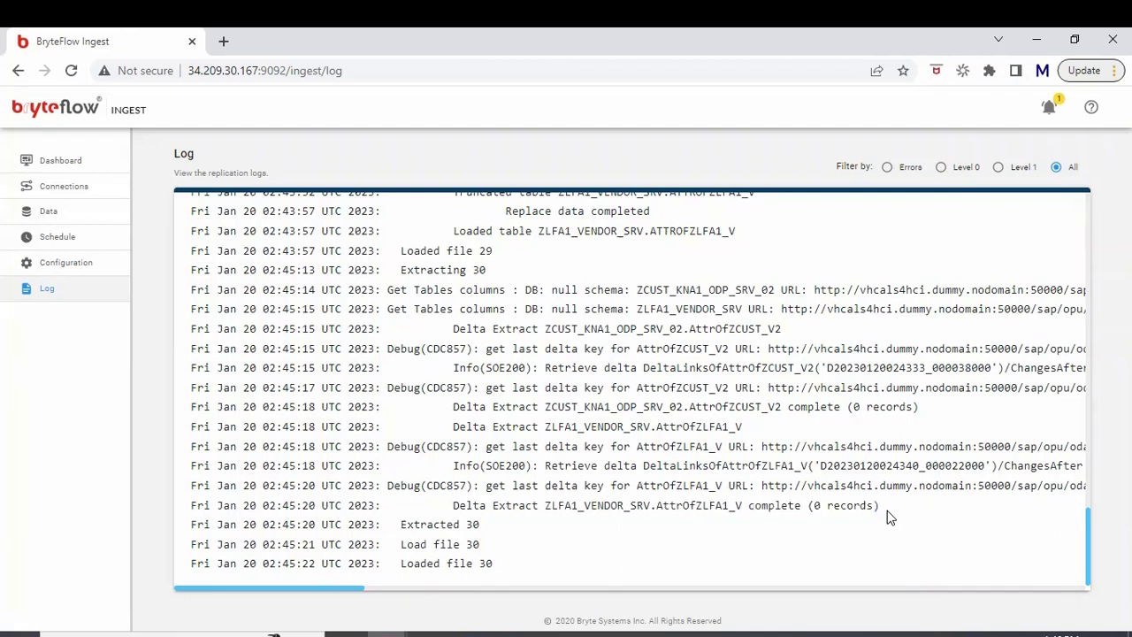
left_click_drag(888, 518, 455, 505)
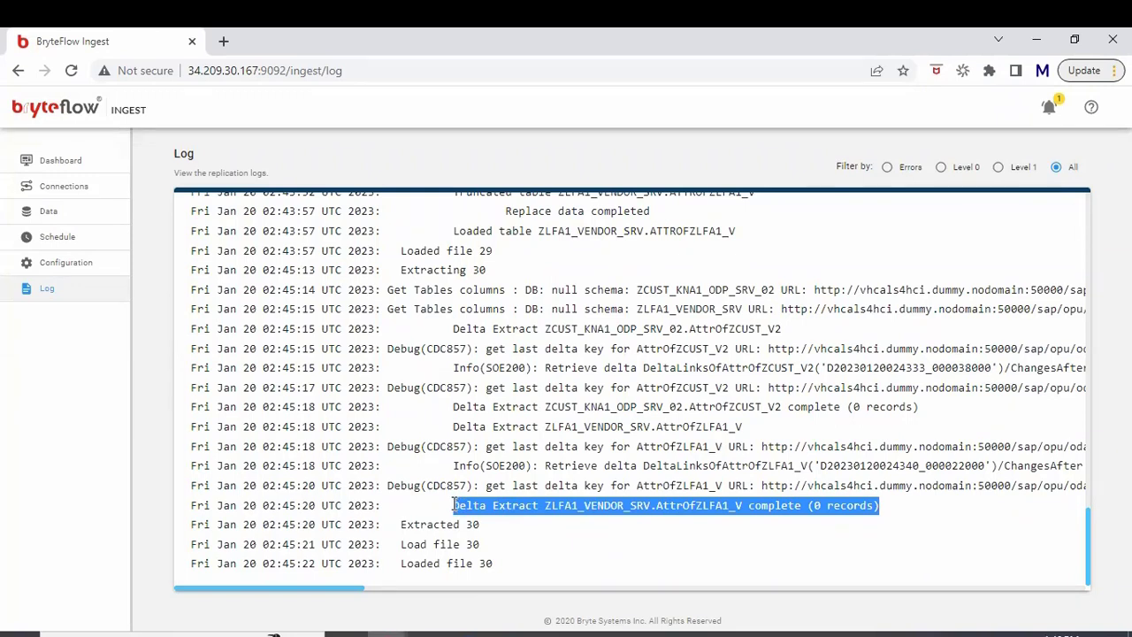
Step: Return to the Schedule page showing the 15-minute schedule at 100% loaded
left_click(68, 254)
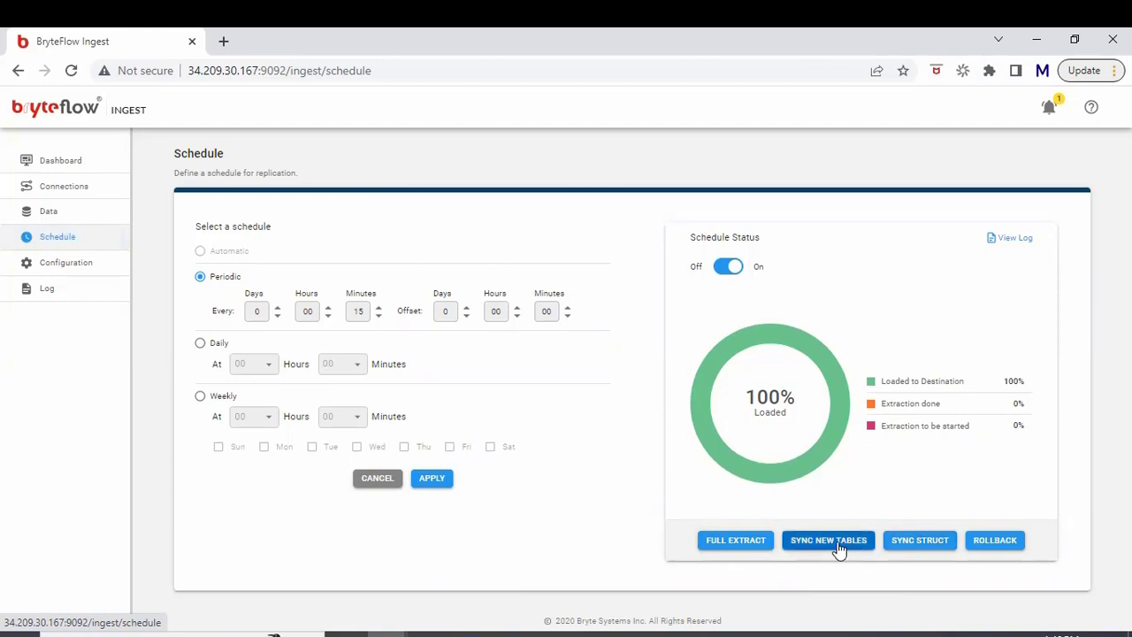
Step: Expand ZMATDOC_SRV_SRV in the Data tree, then check the schedule remains 100% loaded
left_click(72, 218)
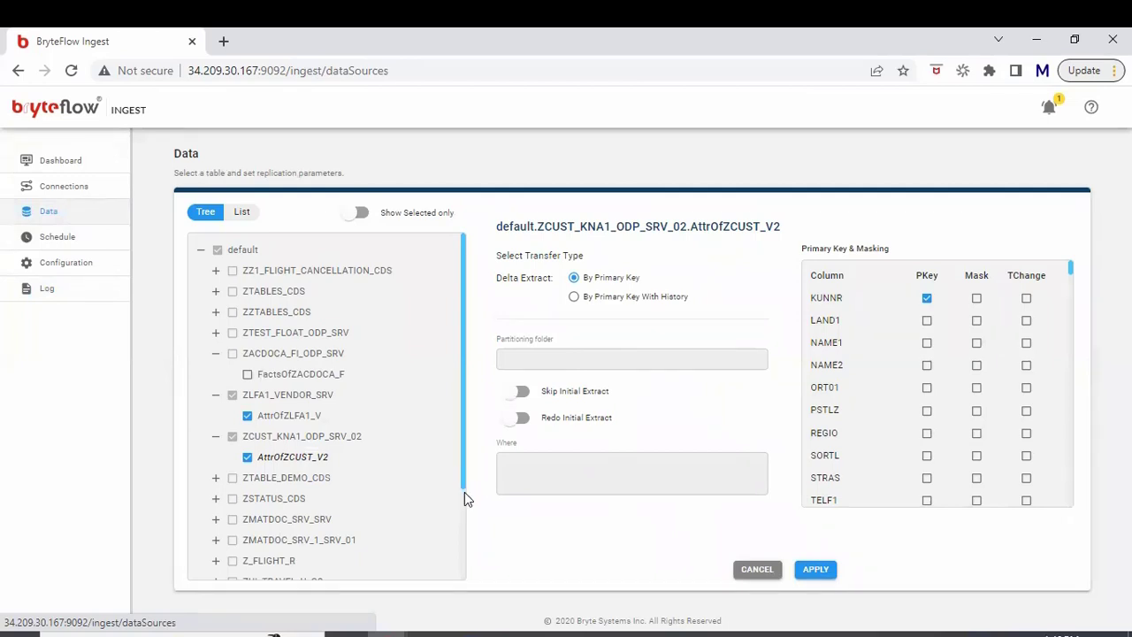
left_click_drag(465, 491, 460, 515)
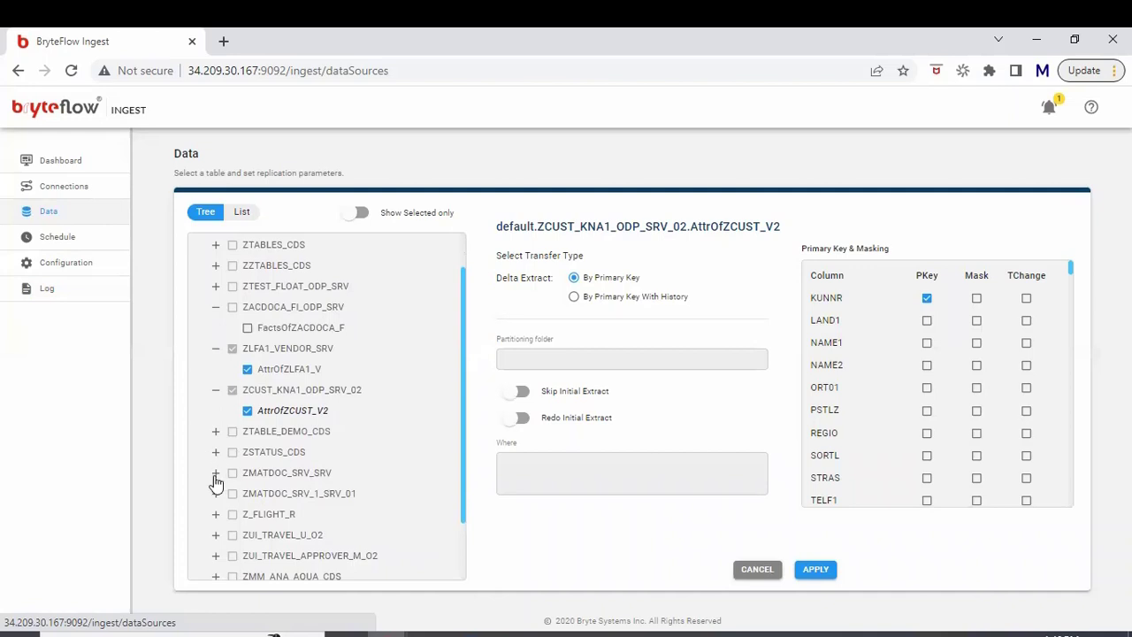
left_click(216, 475)
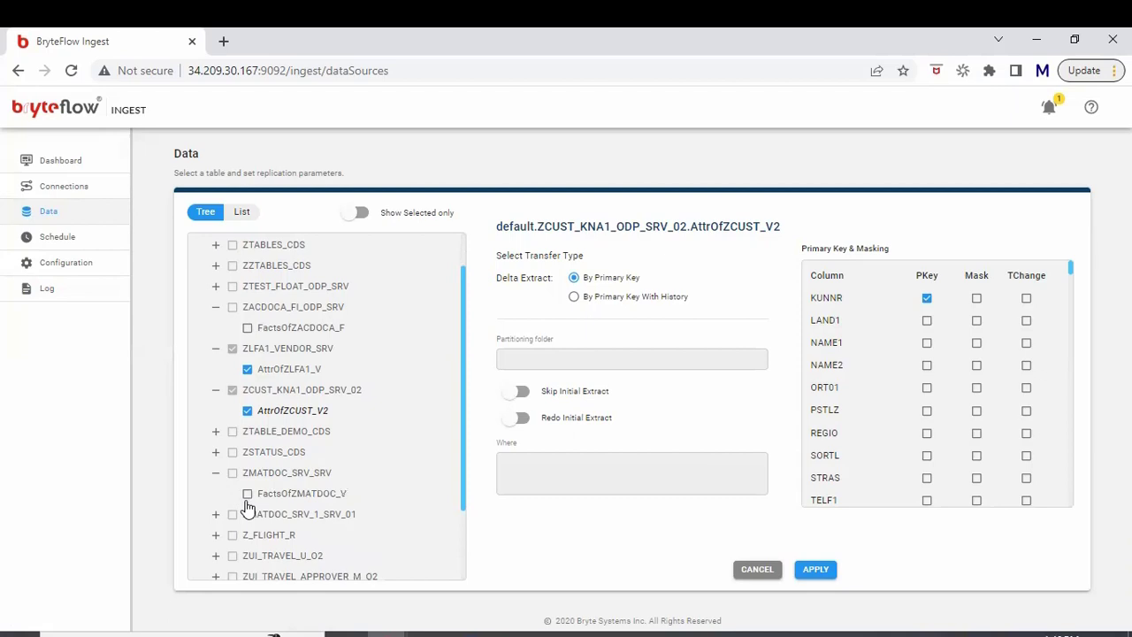
left_click(86, 240)
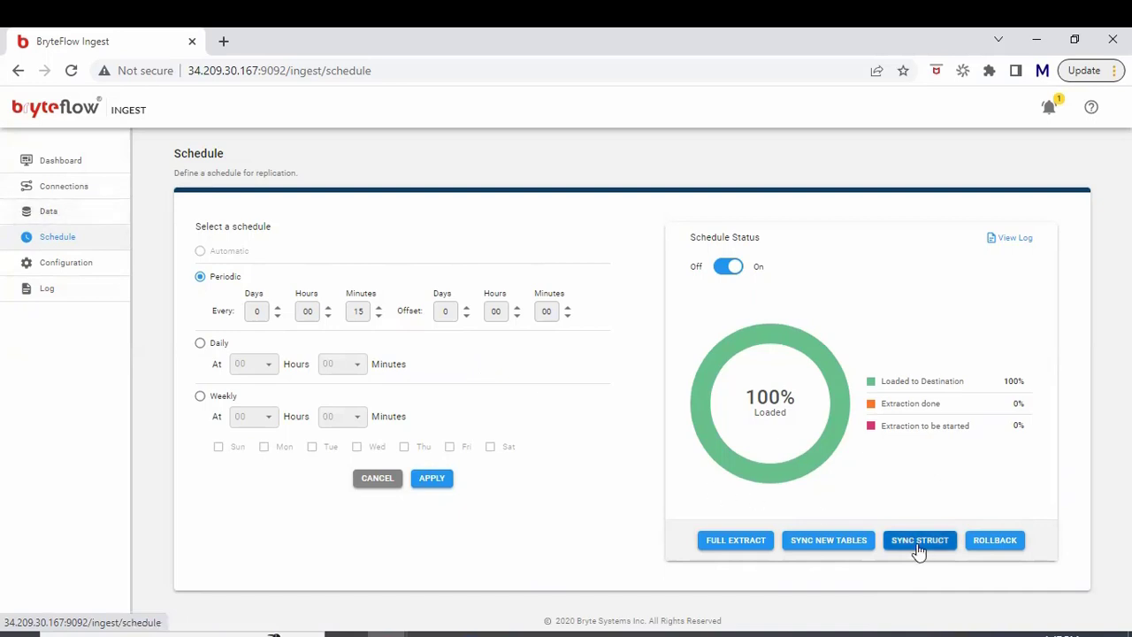
Step: Show the rollback list of past extract files (30 down to 26), dated 2023-01-20
left_click(1008, 543)
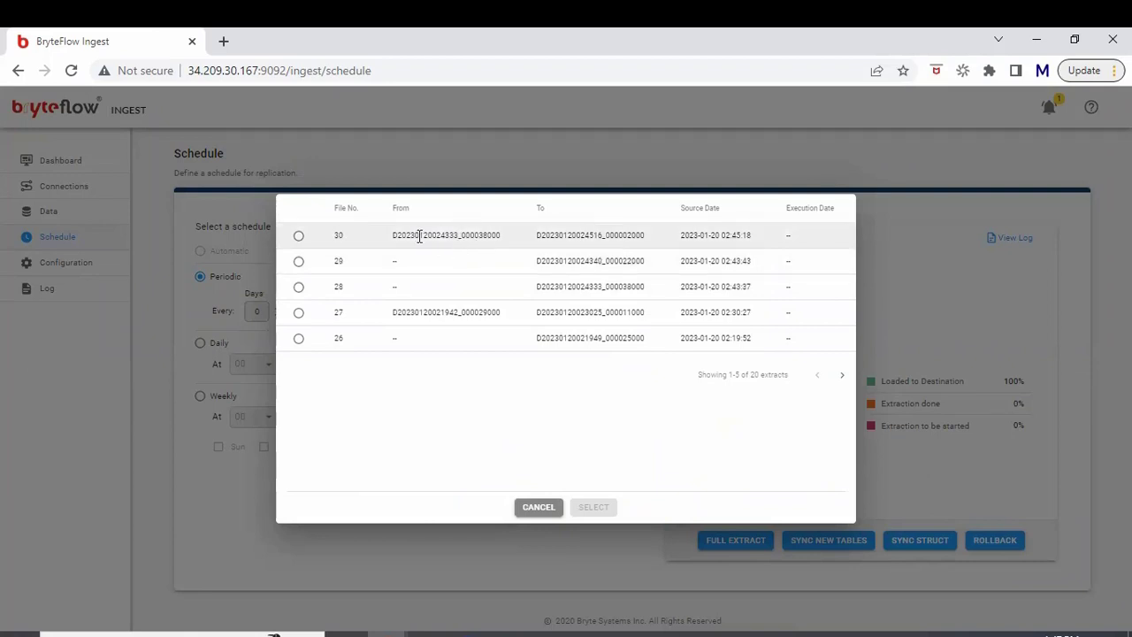
Step: Inspect rollback extract files 30 and 27, then cancel without rolling back
left_click(299, 236)
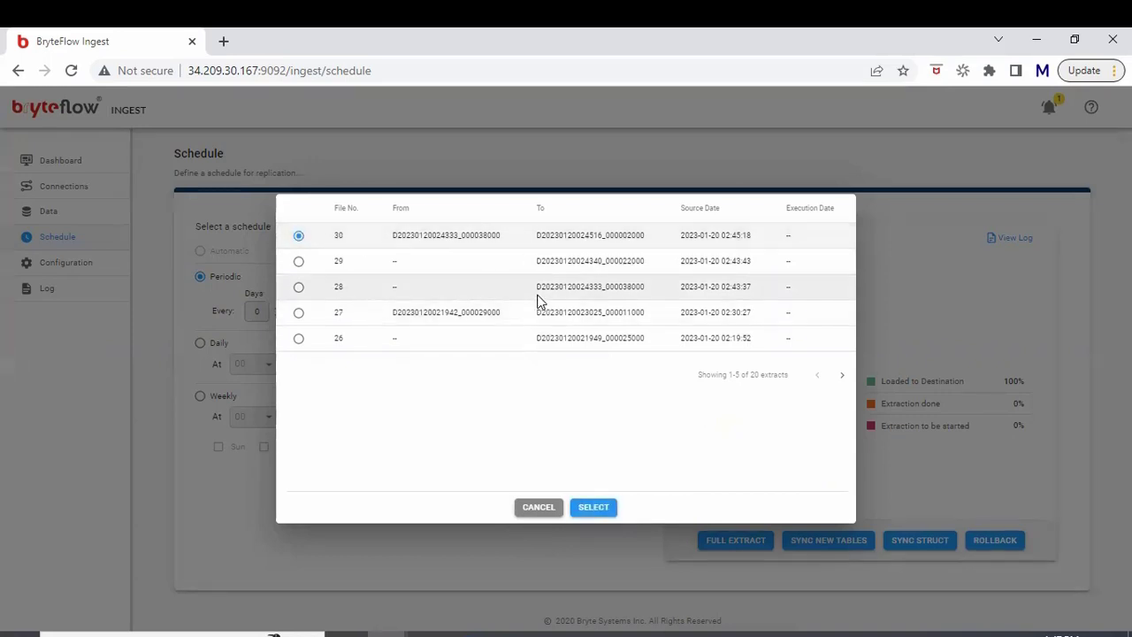
double_click(484, 233)
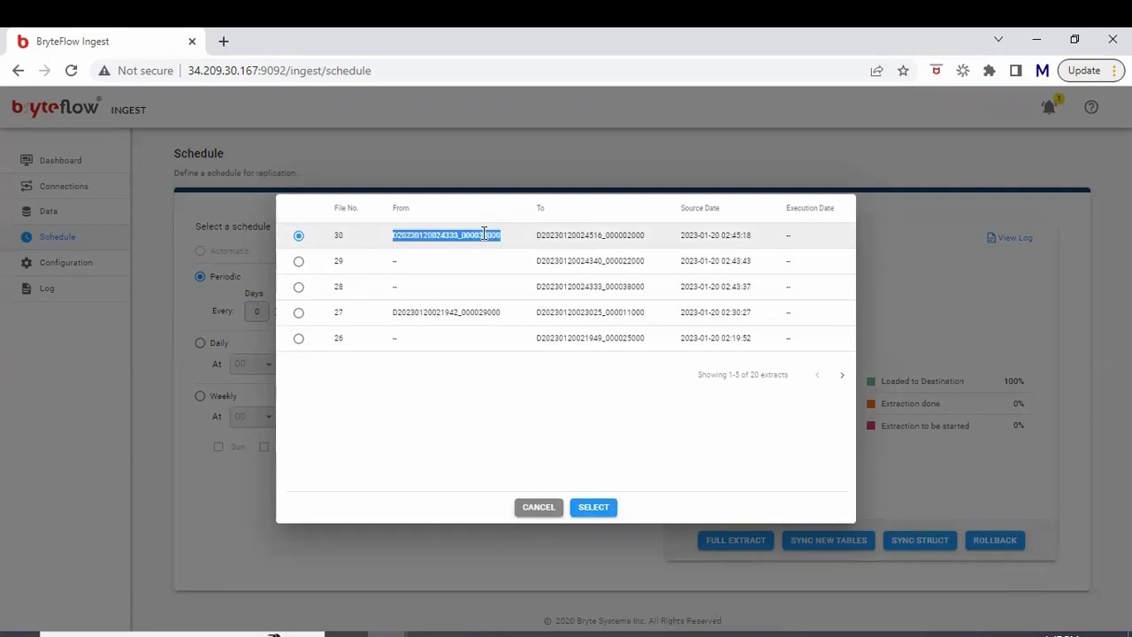
left_click(349, 320)
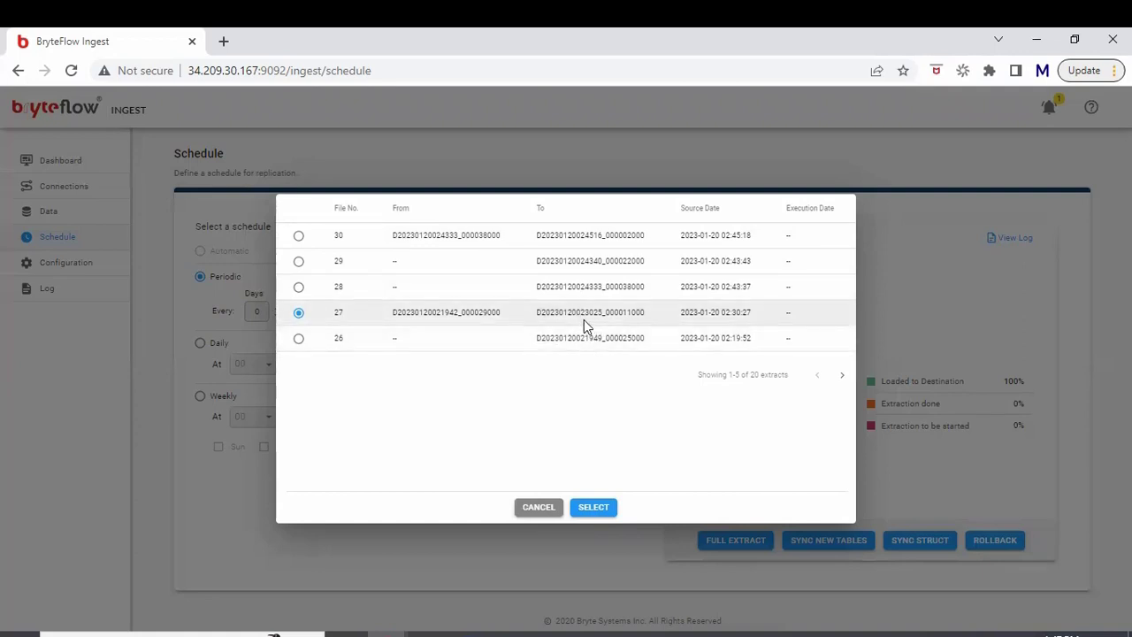
left_click(526, 511)
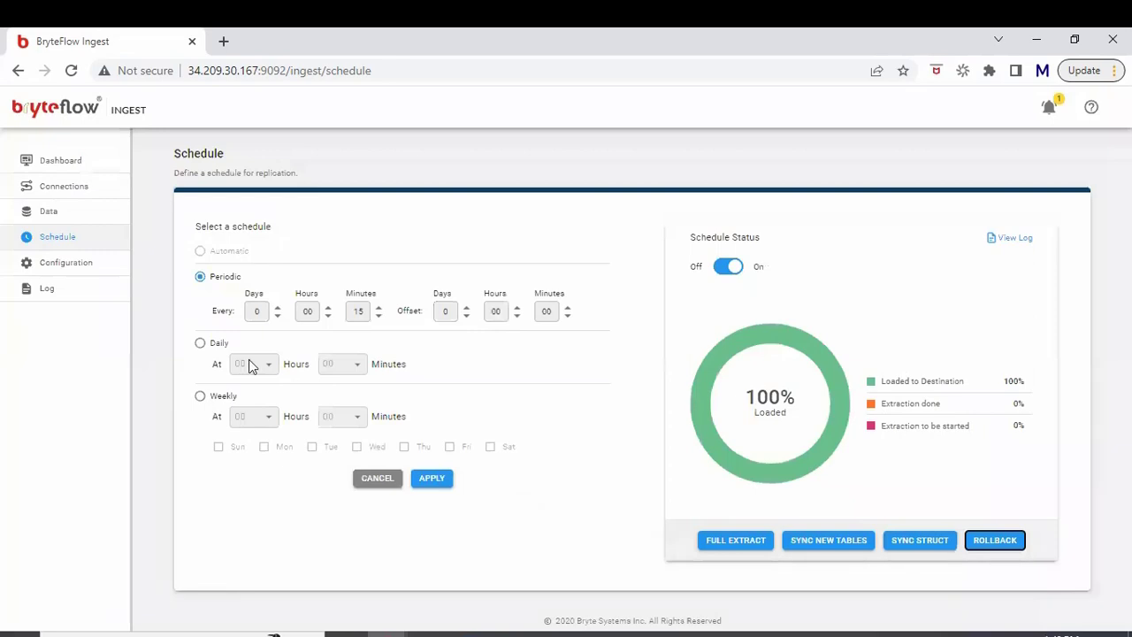
Step: Review Destination Database file compression options and Source Start/History End Date fields, then return to the log
left_click(47, 275)
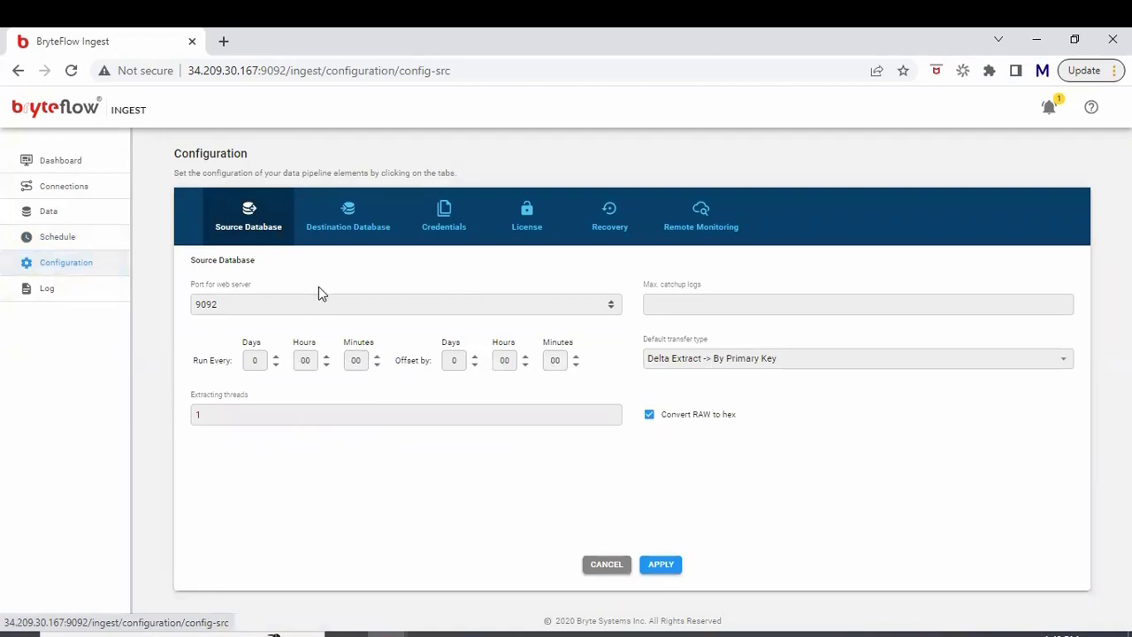
left_click(338, 214)
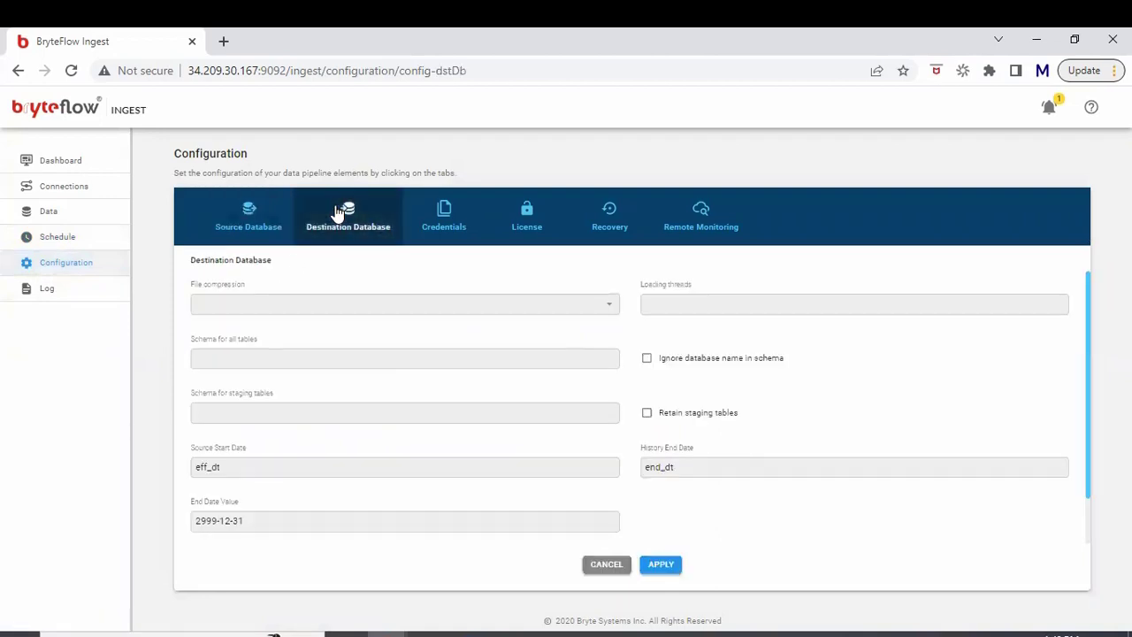
left_click(344, 310)
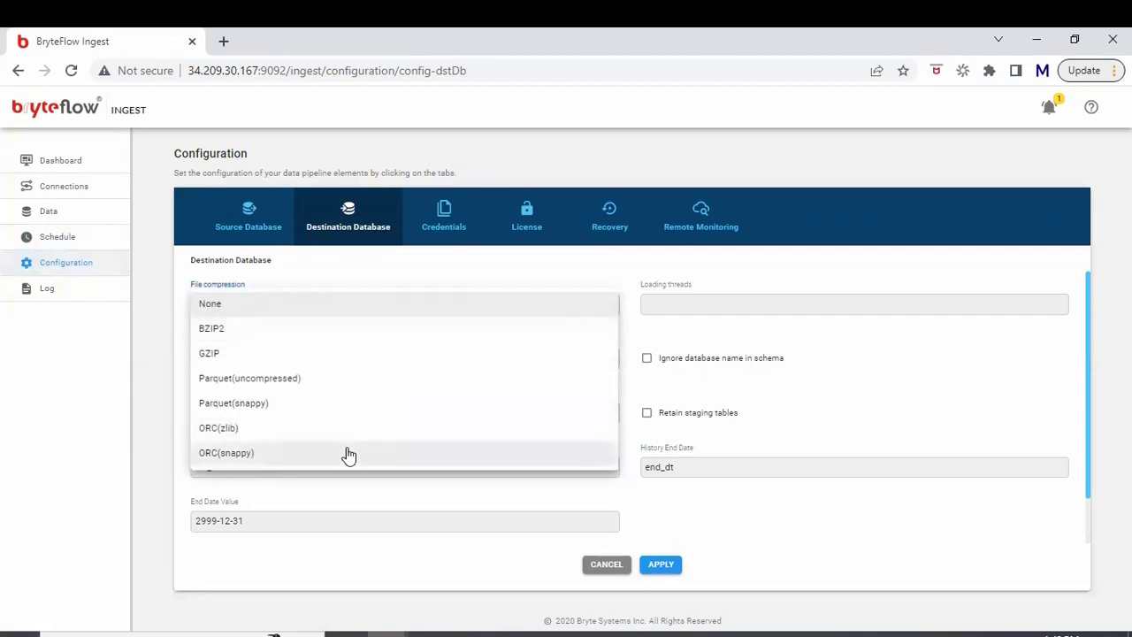
left_click(821, 410)
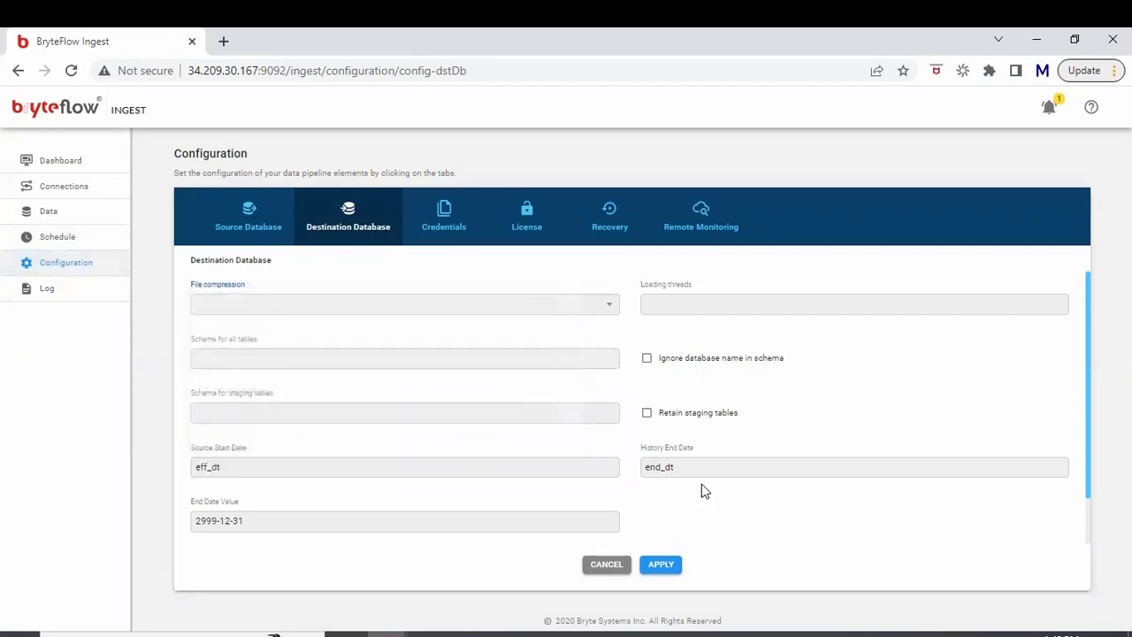
left_click(507, 469)
key("ctrl+a")
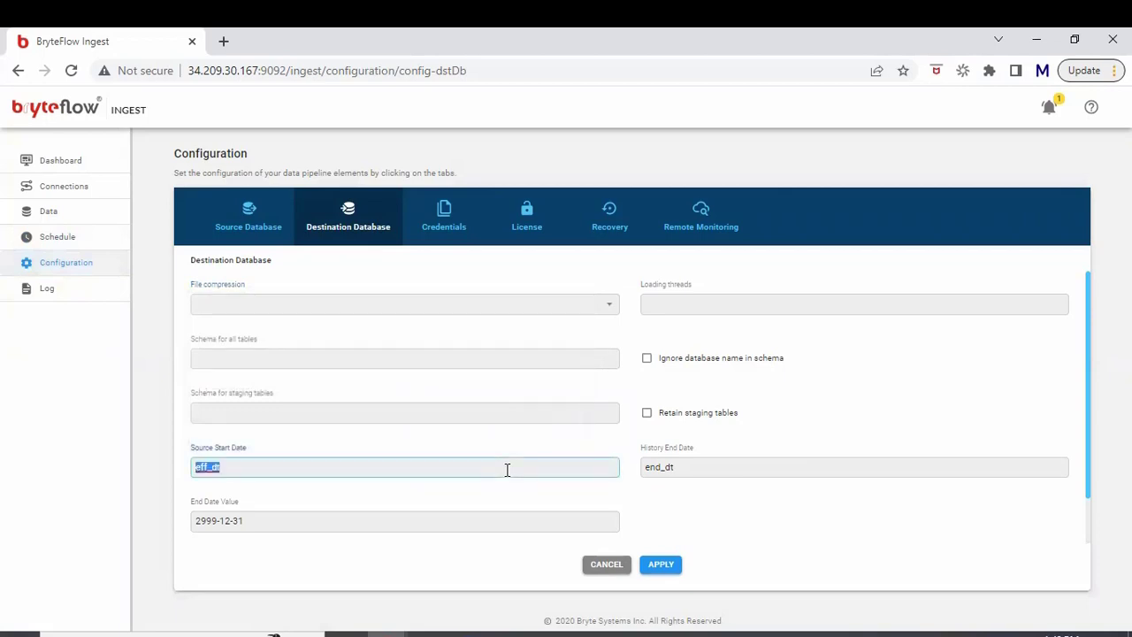
left_click(705, 470)
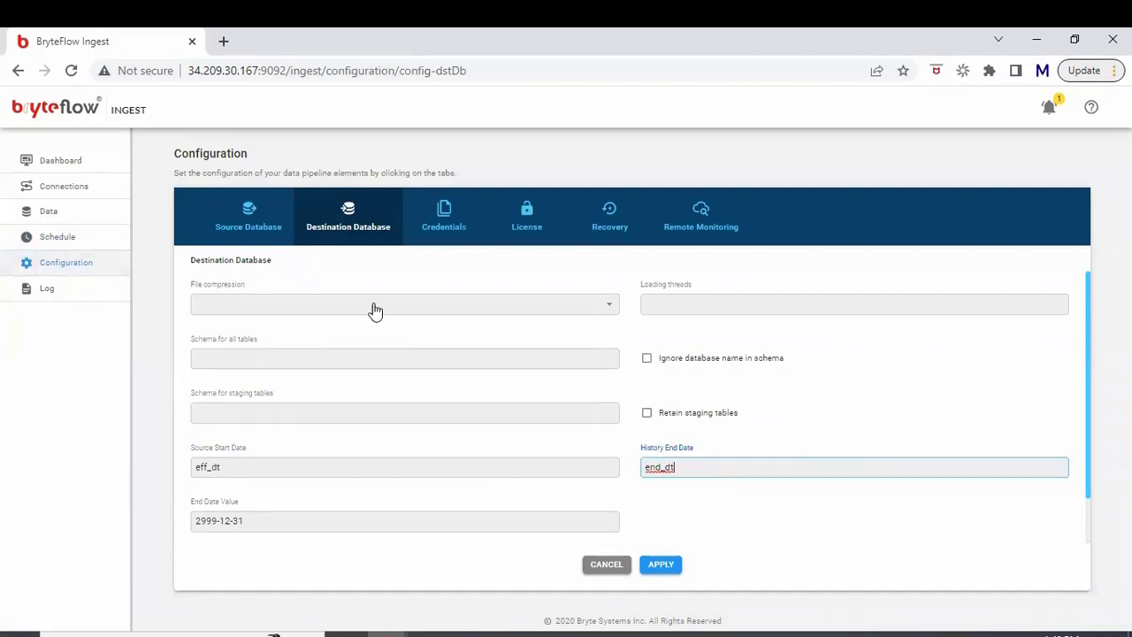
left_click(119, 292)
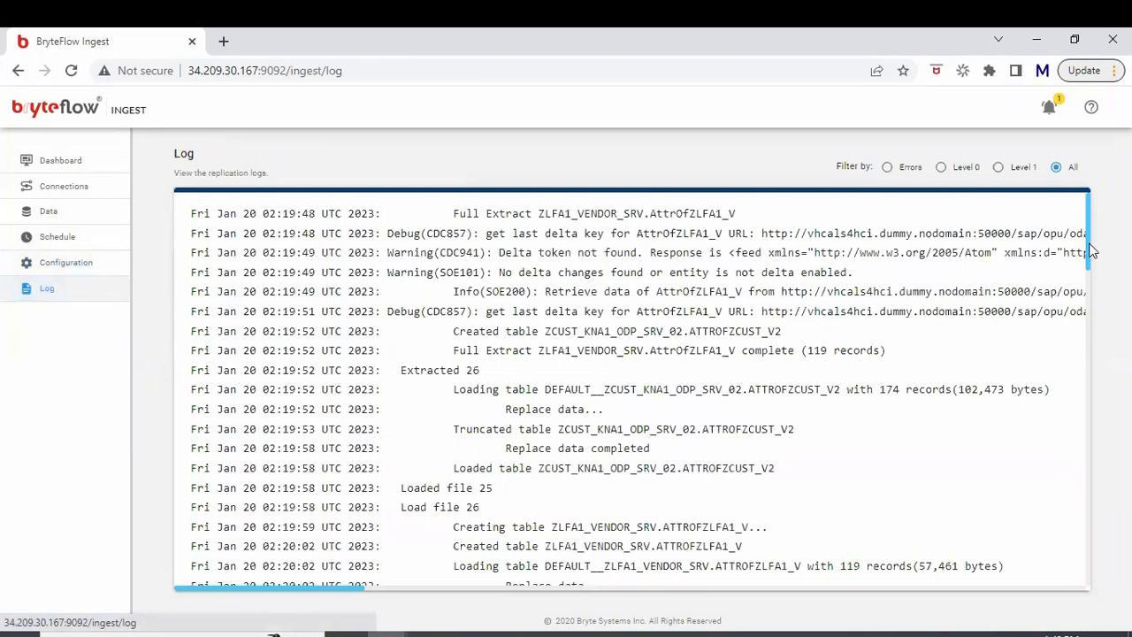
Step: Scroll to the newest log entries showing delta extract 30 loaded, then switch to DBeaver
left_click_drag(1090, 251, 1099, 530)
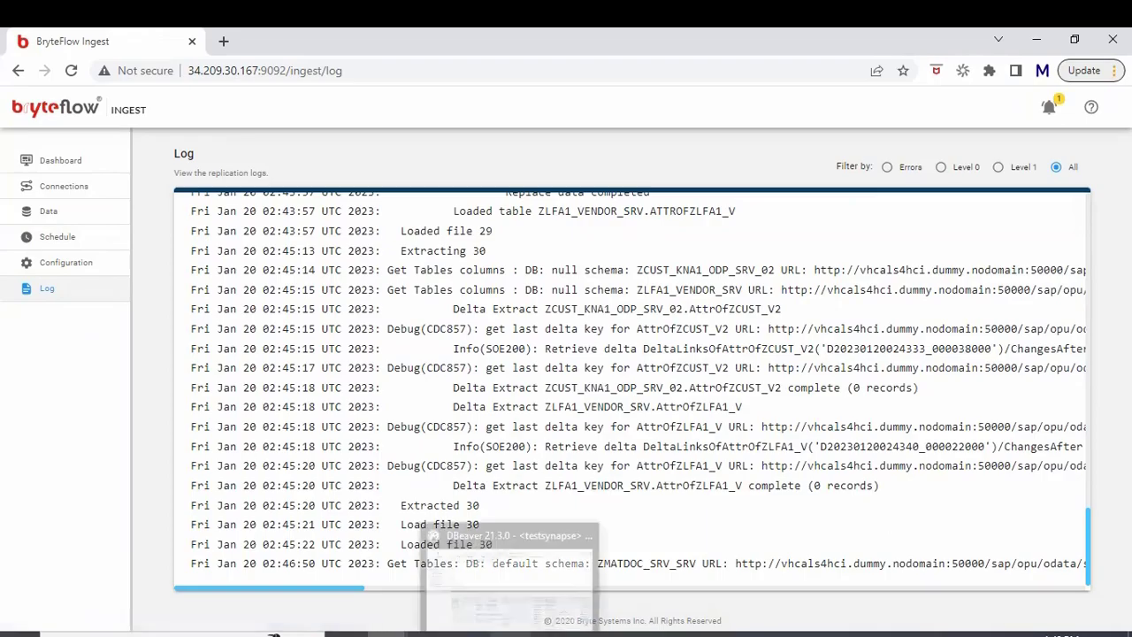
left_click(510, 633)
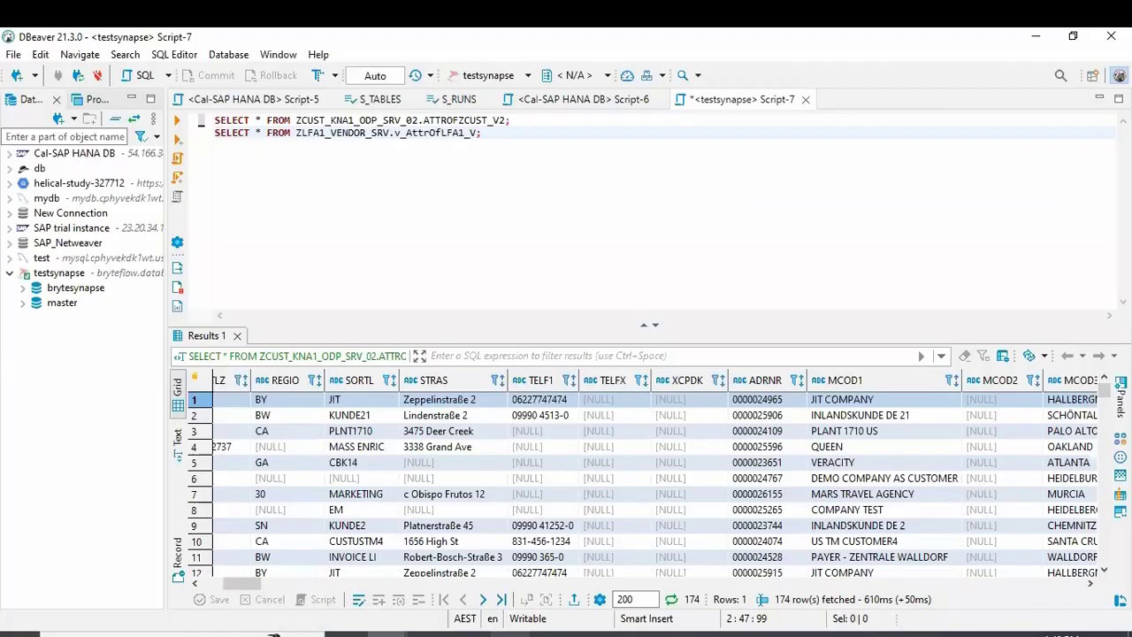
Step: Under brytesynapse > ZCUST_KNA1_ODP_SRV_02, view the data of v_AttrOfCUST_V2 (174 customer rows)
left_click(22, 290)
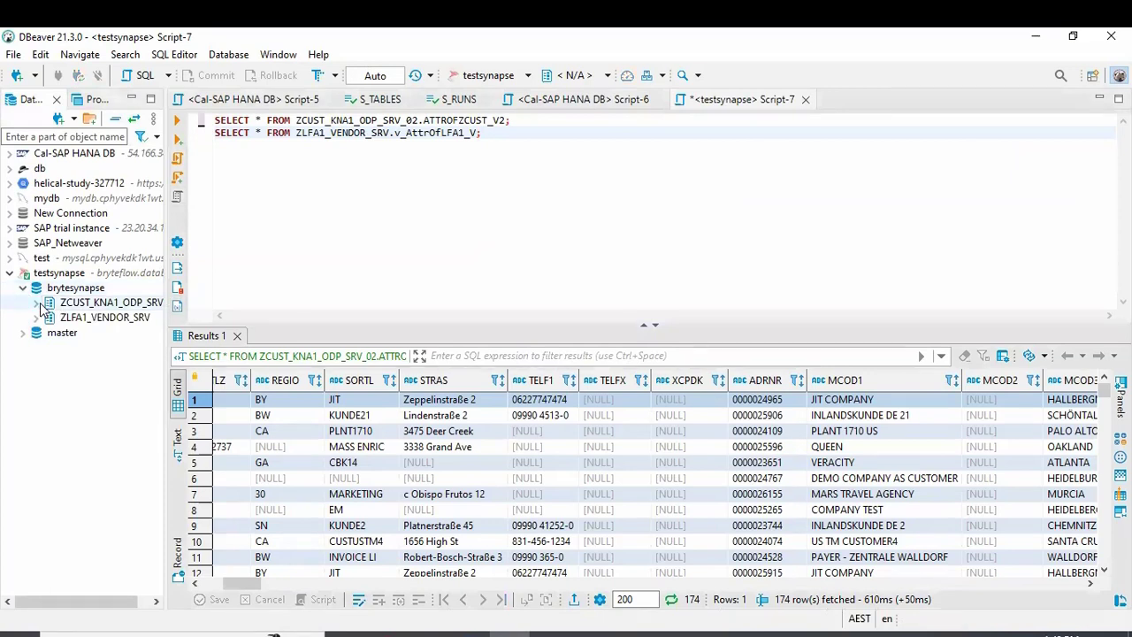
left_click(37, 303)
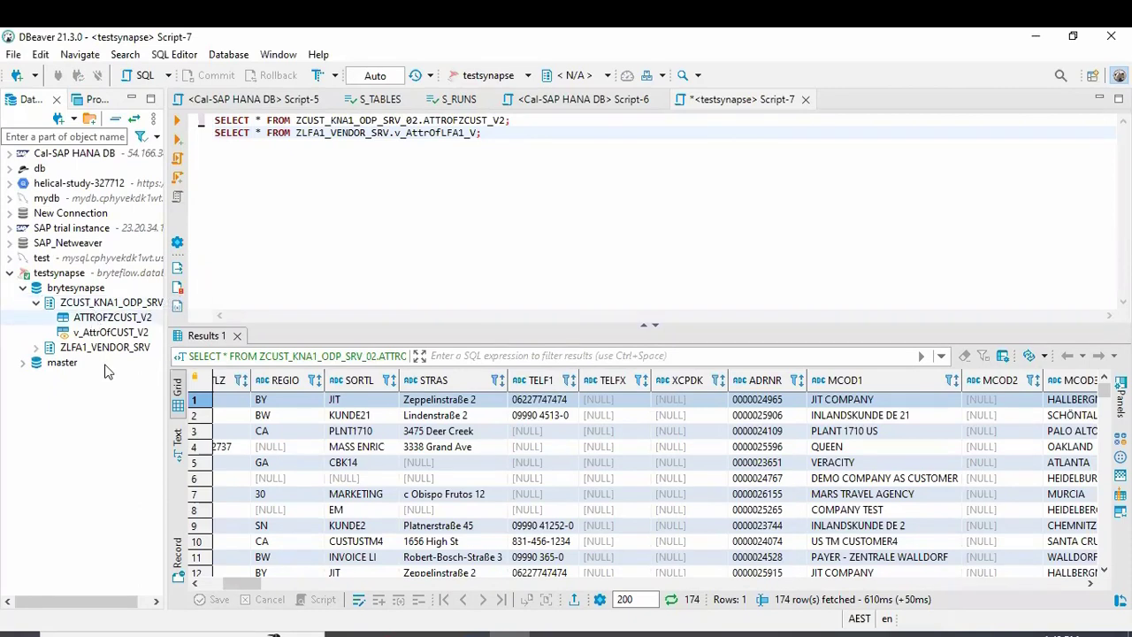
left_click_drag(100, 600, 111, 600)
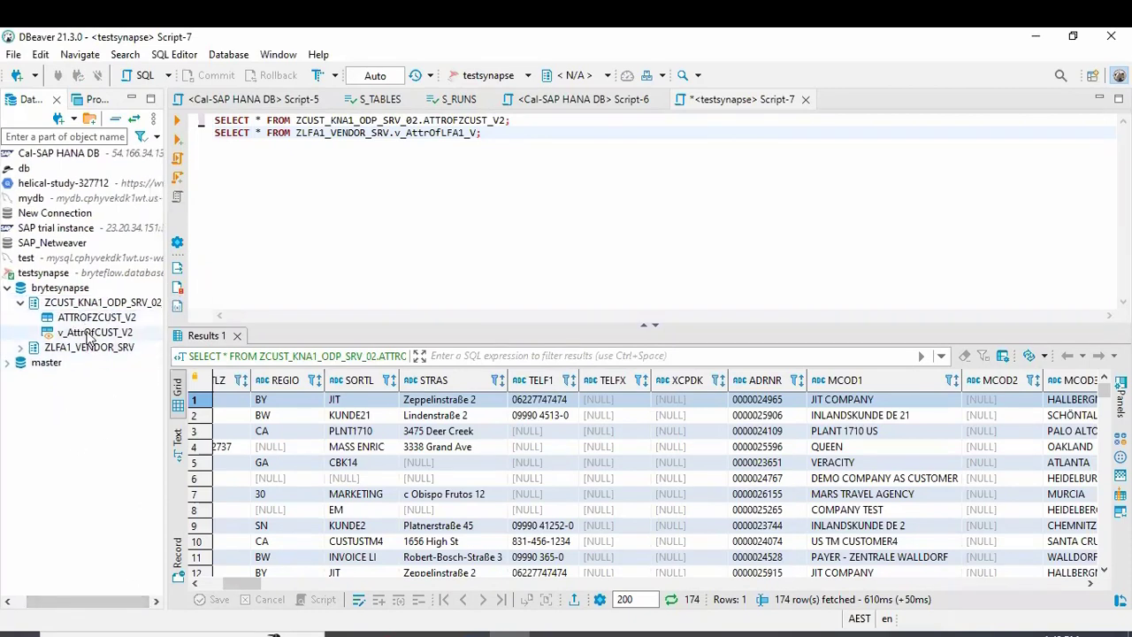
left_click(88, 335)
right_click(89, 335)
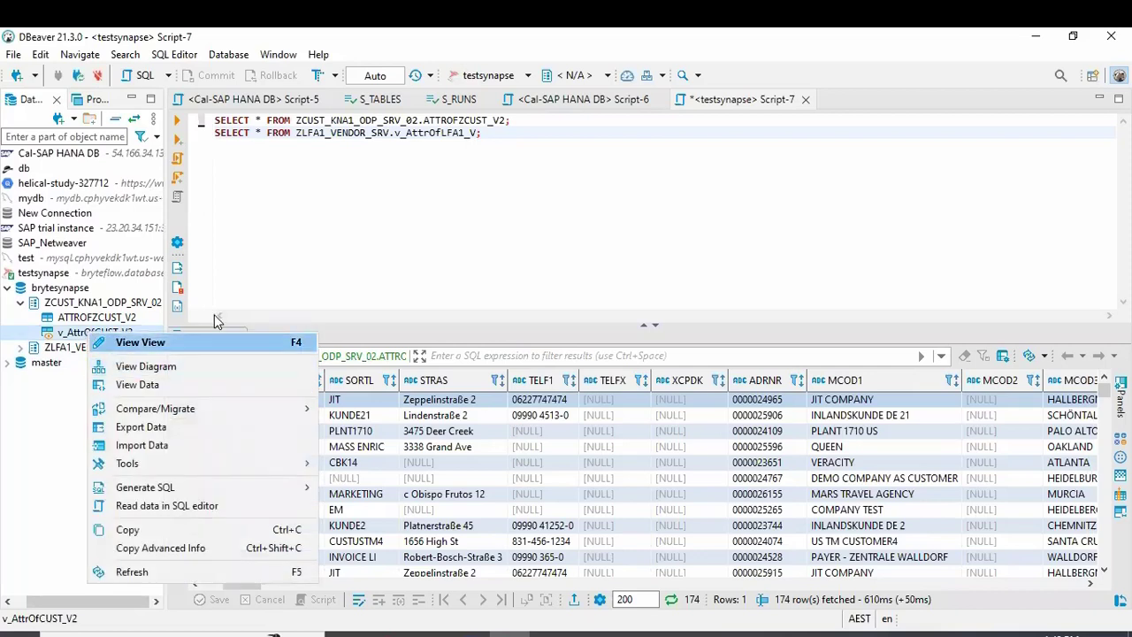
left_click(137, 385)
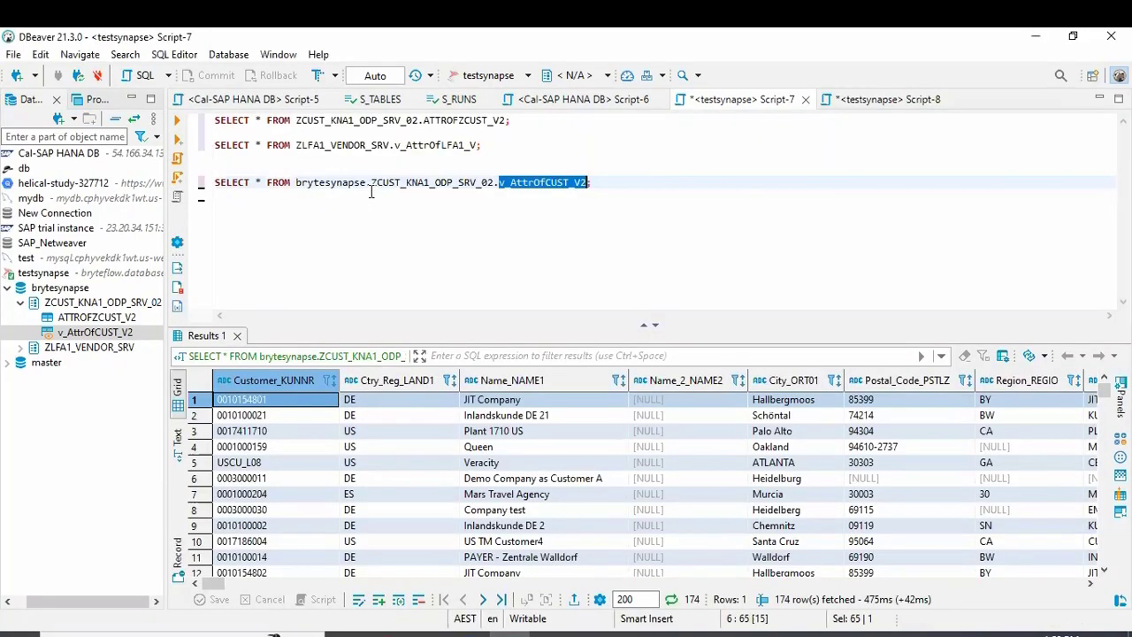
Step: Rerun the v_AttrOfCUST_V2 query and expand ZLFA1_VENDOR_SRV to show ATTROFZLFA1_V and v_AttrOfLFA1_V
triple_click(372, 186)
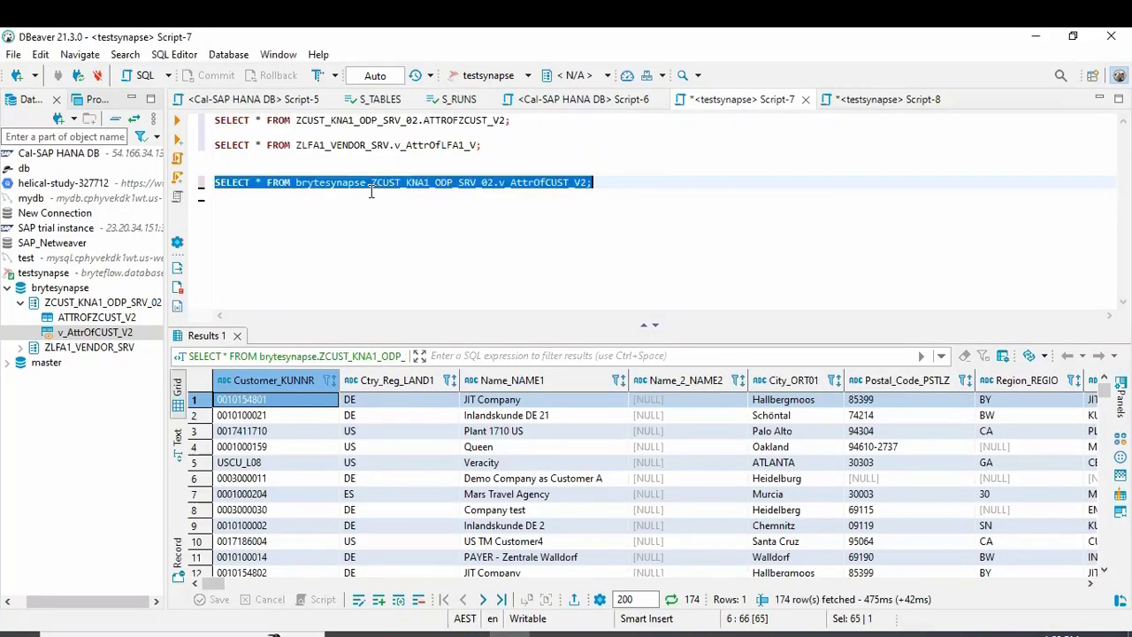
left_click(178, 121)
left_click(20, 347)
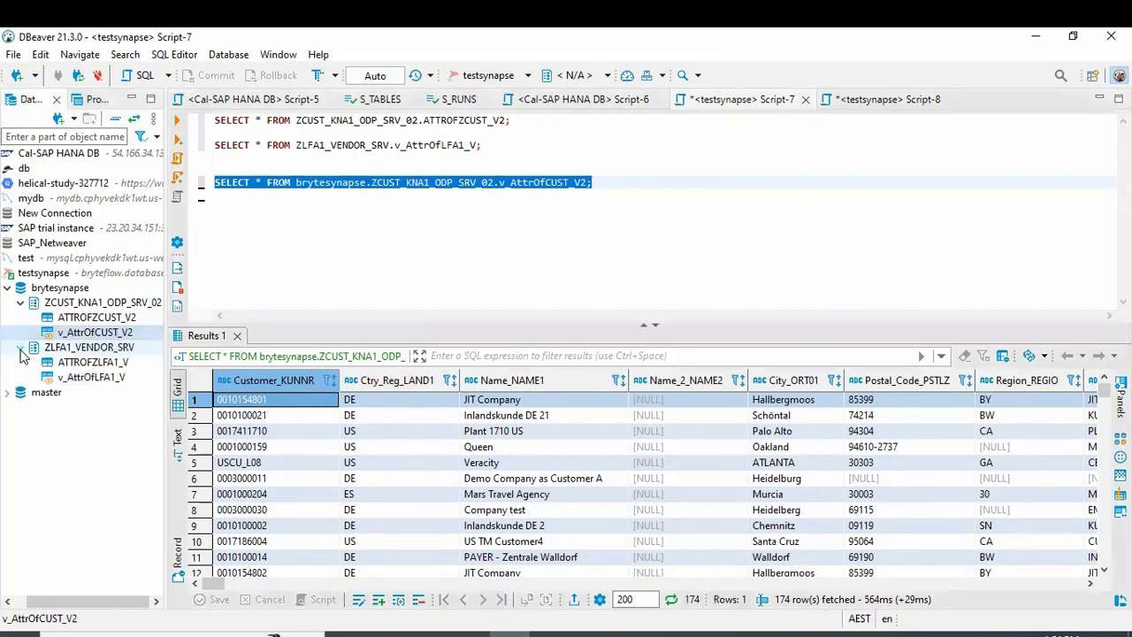
Step: Read v_AttrOfLFA1_V in the SQL editor (119 vendor rows), then return to the BryteFlow Ingest dashboard
right_click(100, 378)
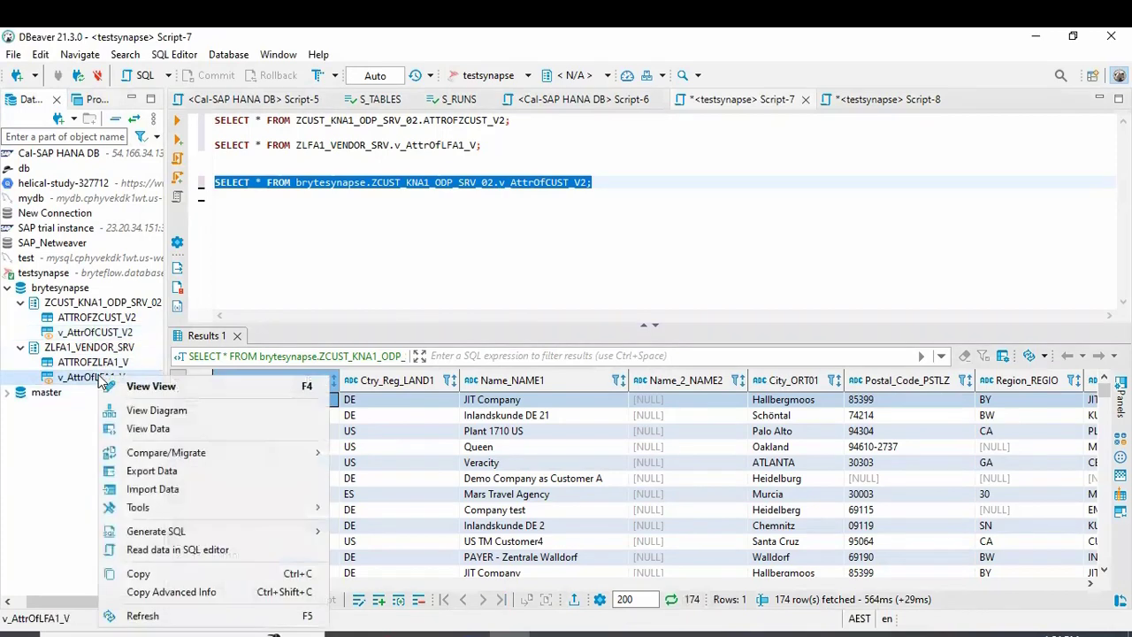
left_click(160, 550)
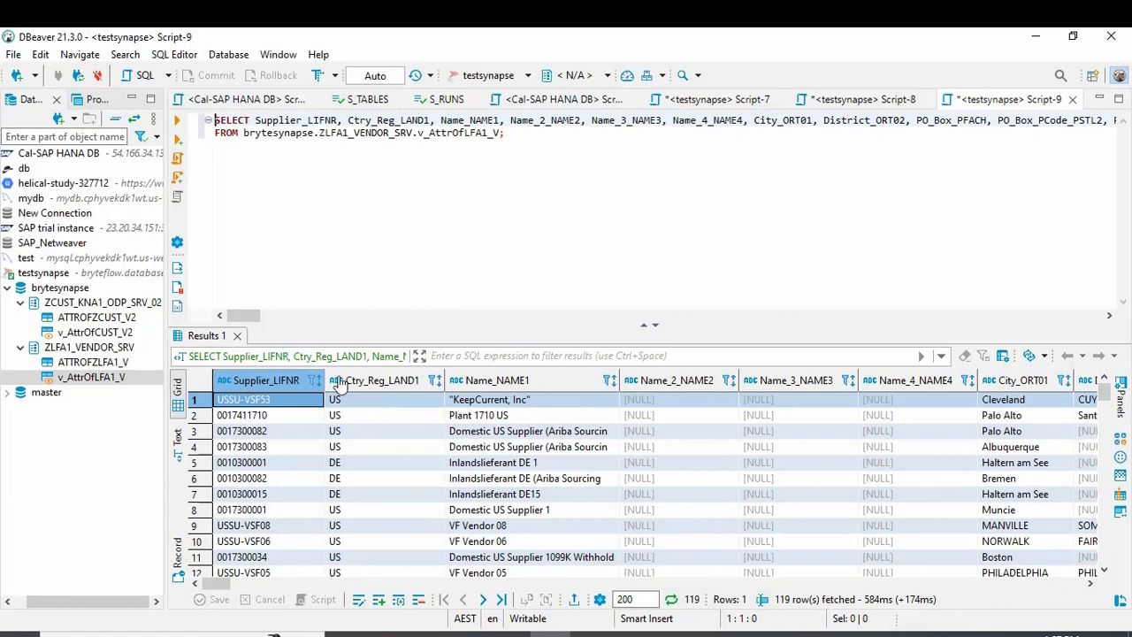
mouse_move(386, 633)
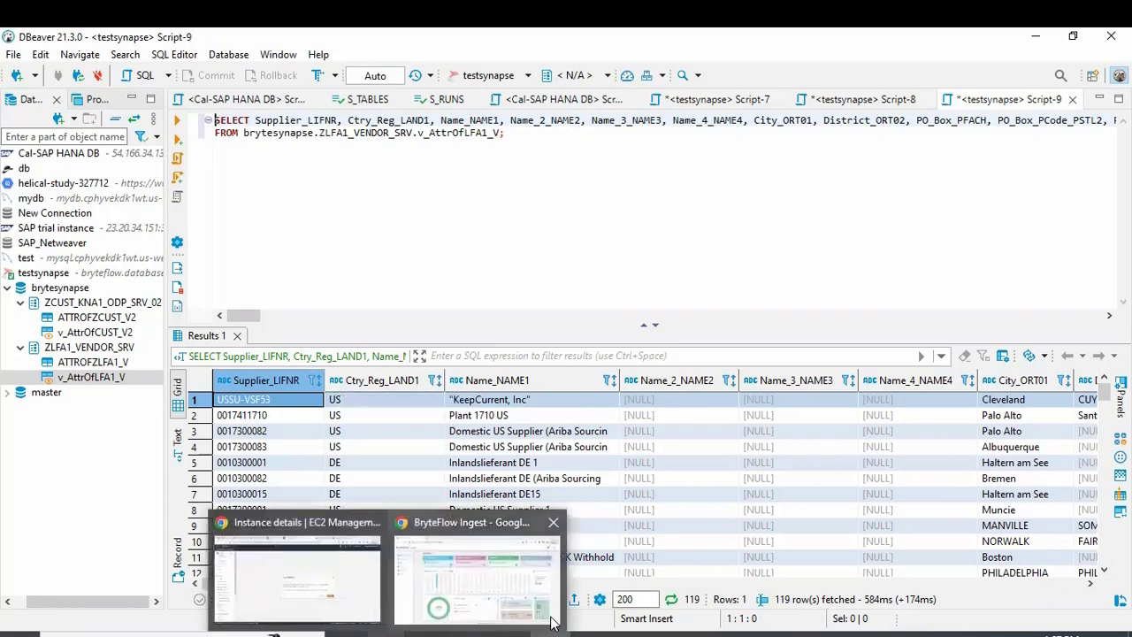
left_click(477, 579)
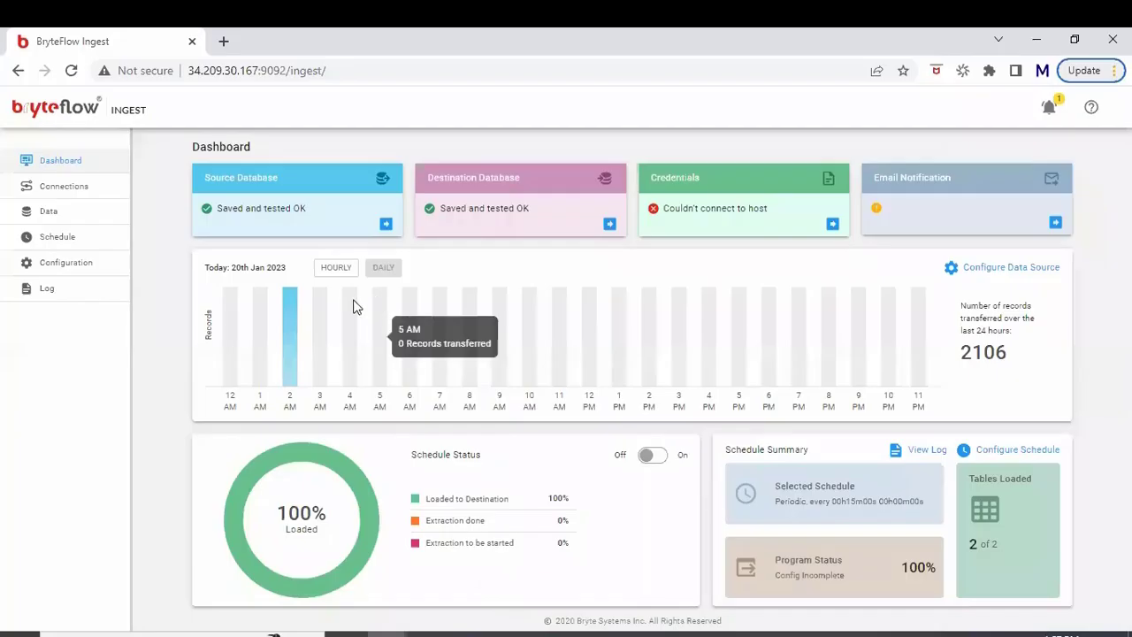